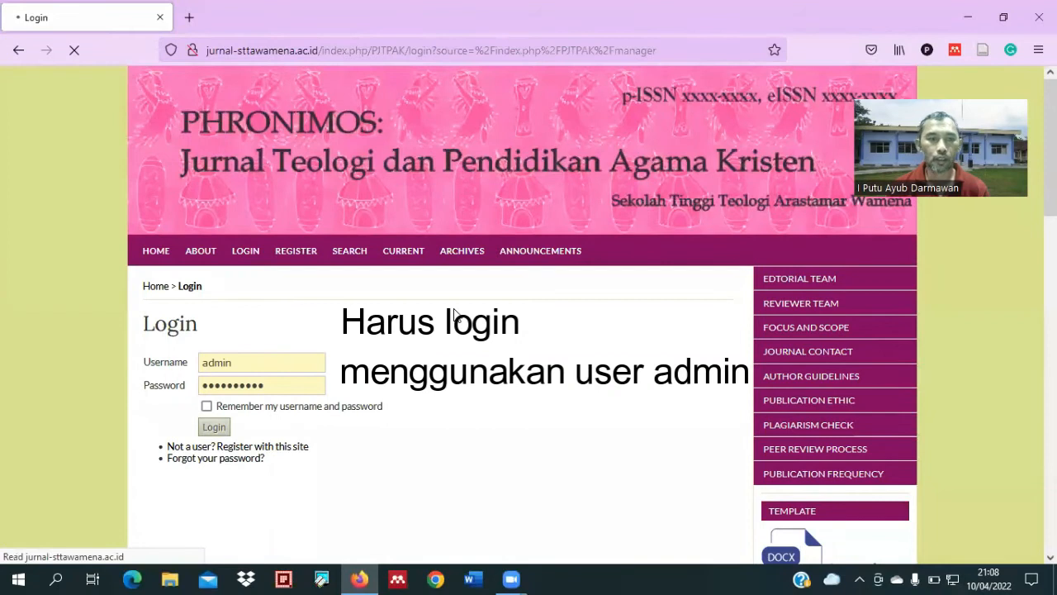
Log in with the admin account and open the list of users enrolled as Editors from the journal management roles.
left_click(245, 426)
left_click(214, 427)
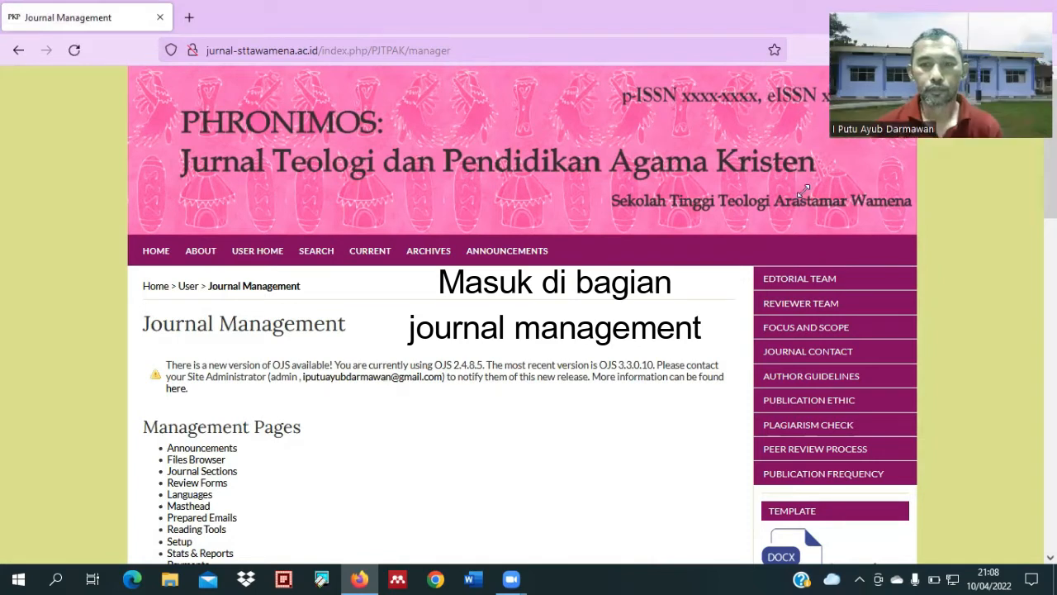
scroll(331, 357, "down", 6)
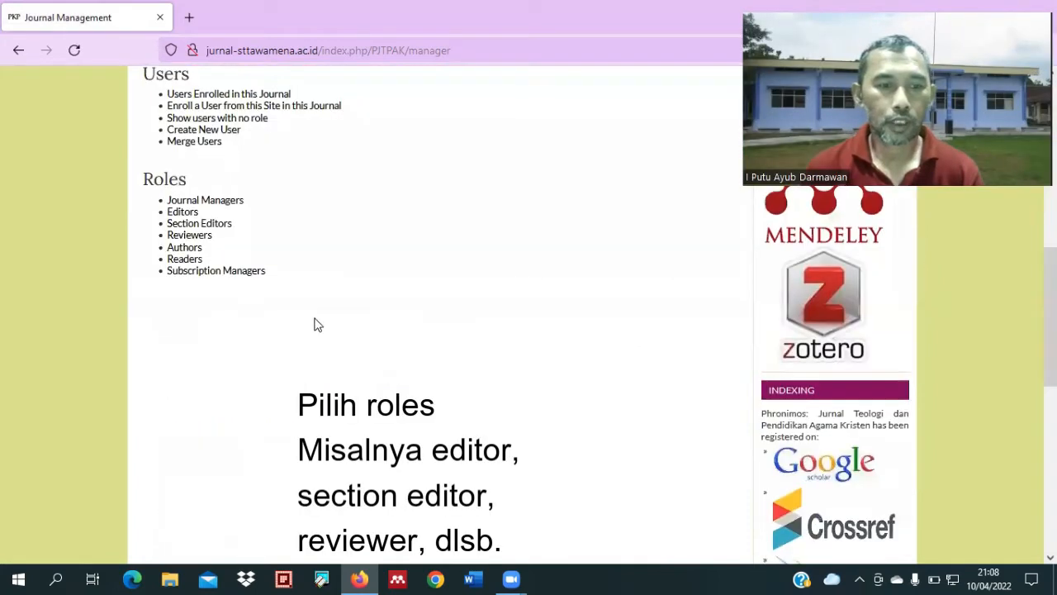
left_click(186, 213)
scroll(422, 365, "down", 1)
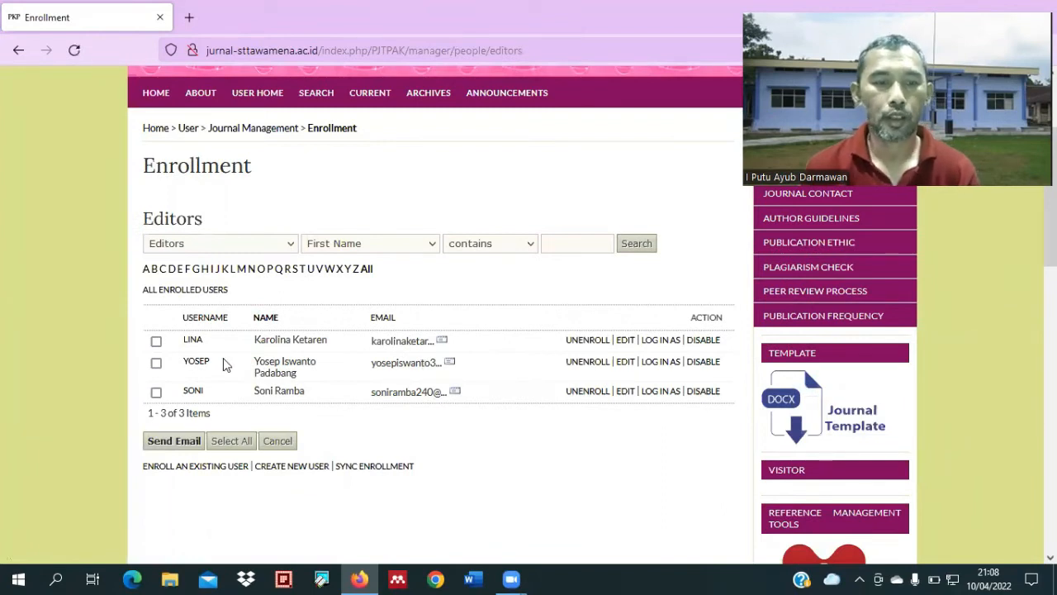
Start enrolling an existing user as an editor and search for the person by first name.
scroll(225, 366, "down", 1)
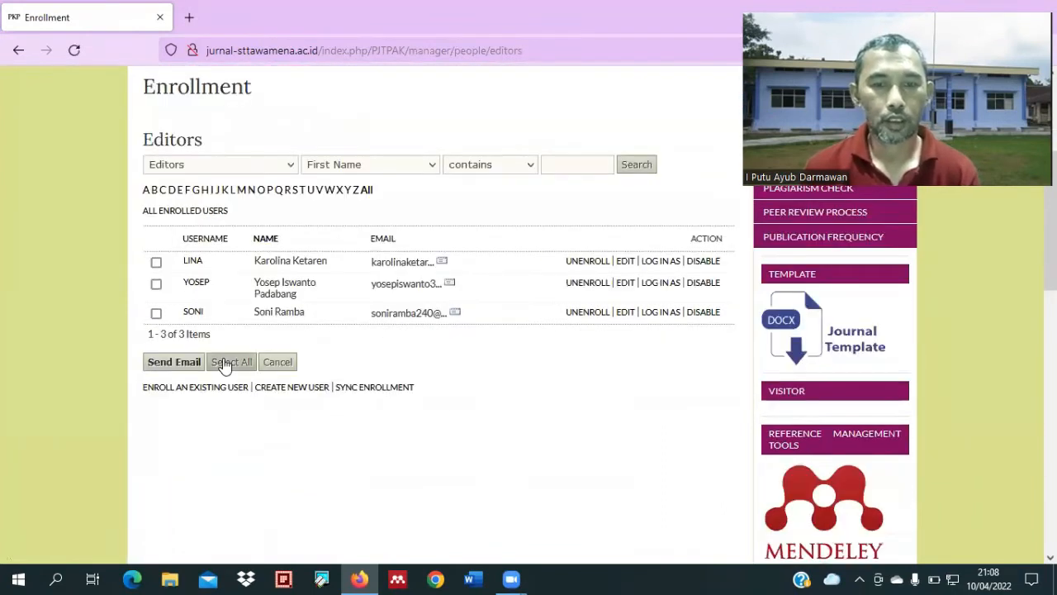
scroll(224, 361, "down", 1)
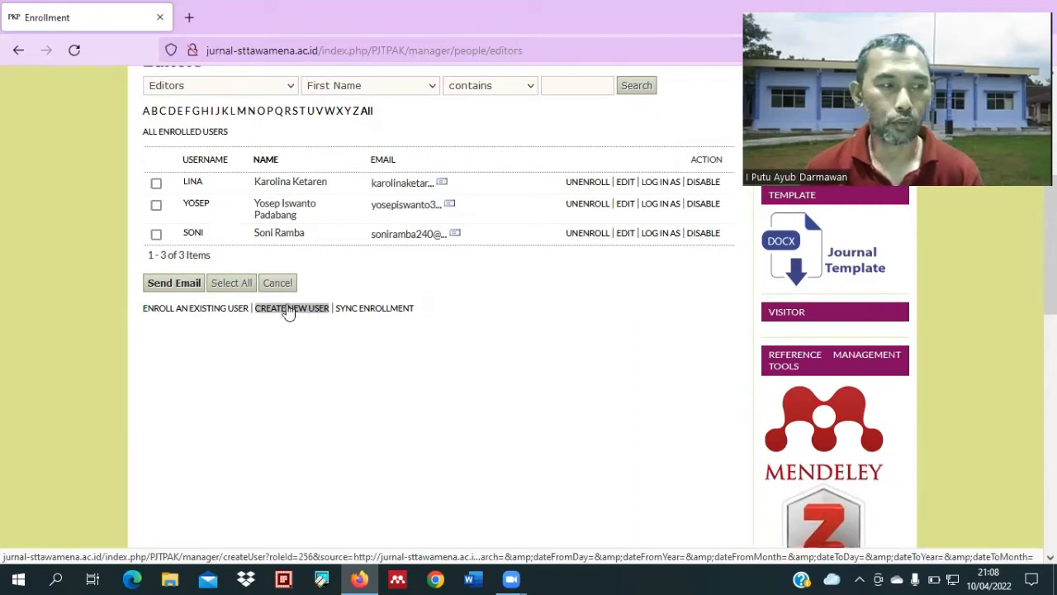
left_click(209, 316)
scroll(402, 307, "down", 1)
scroll(405, 273, "up", 3)
left_click(396, 283)
type("dewi")
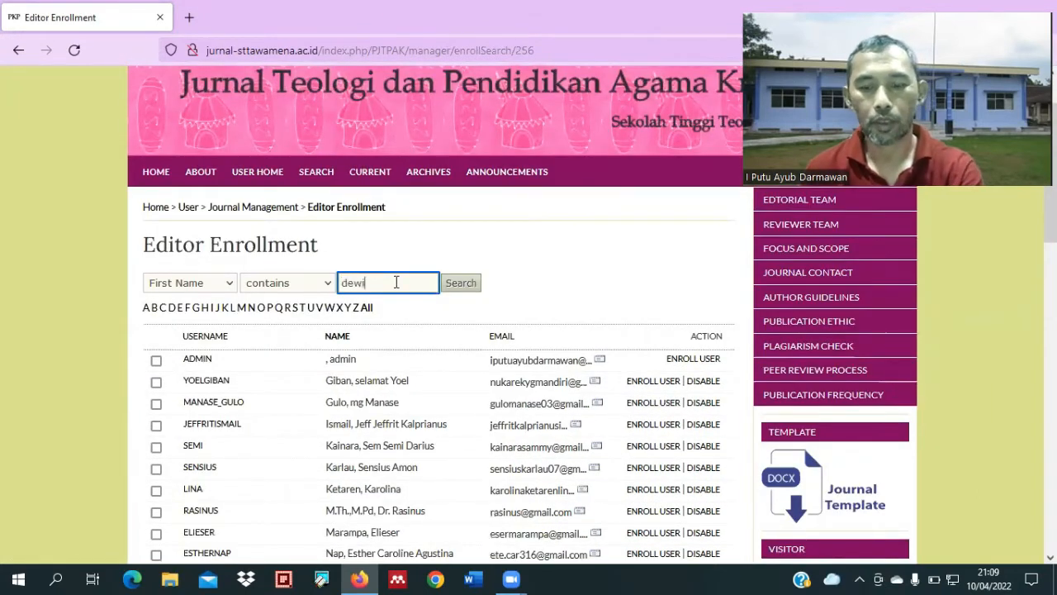
key("Return")
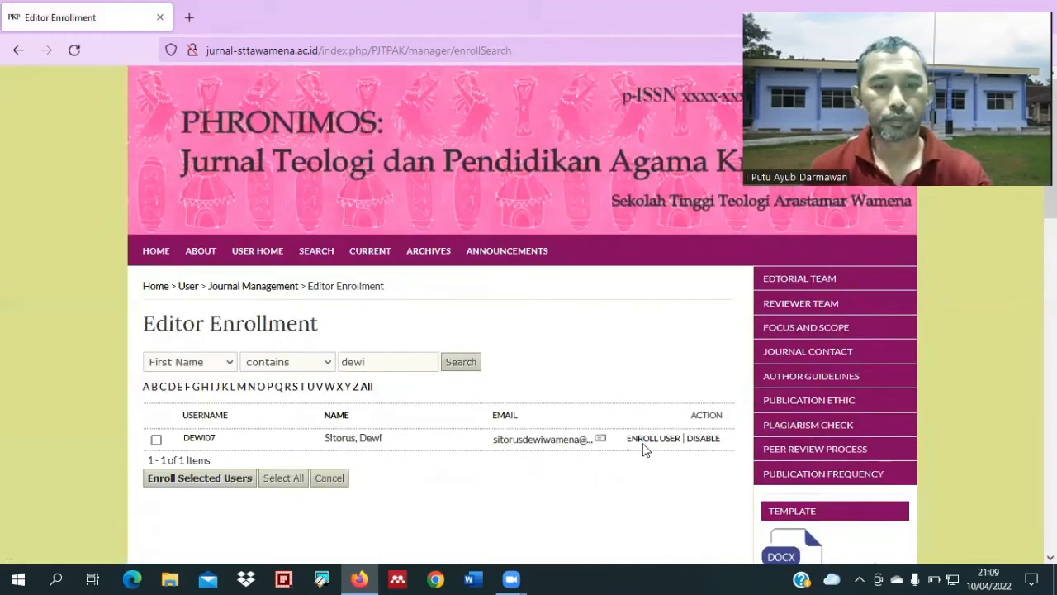
Select the user found by the search and enroll them as an editor.
left_click(156, 440)
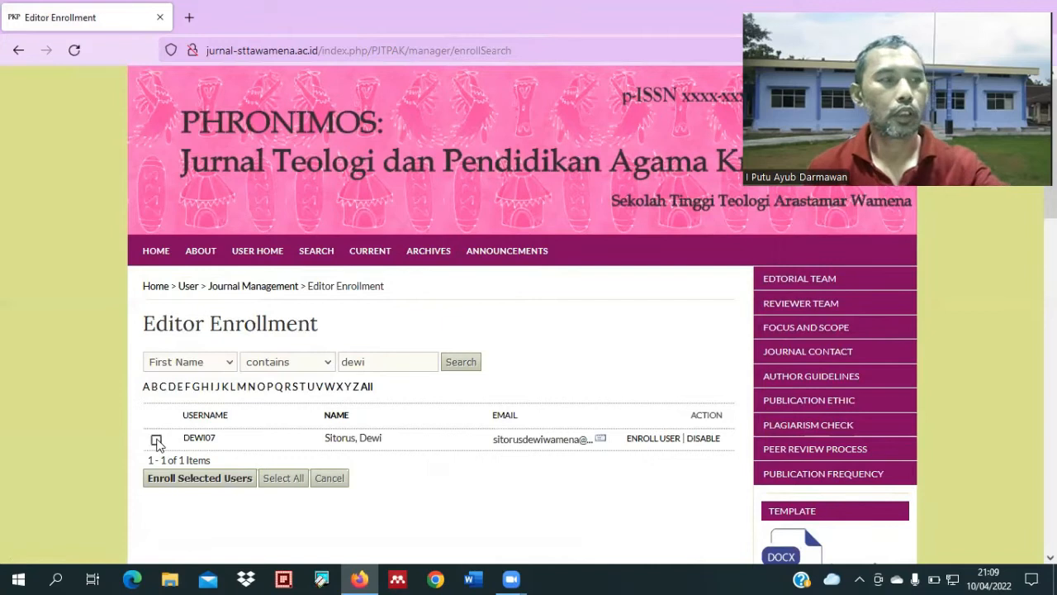
left_click(156, 440)
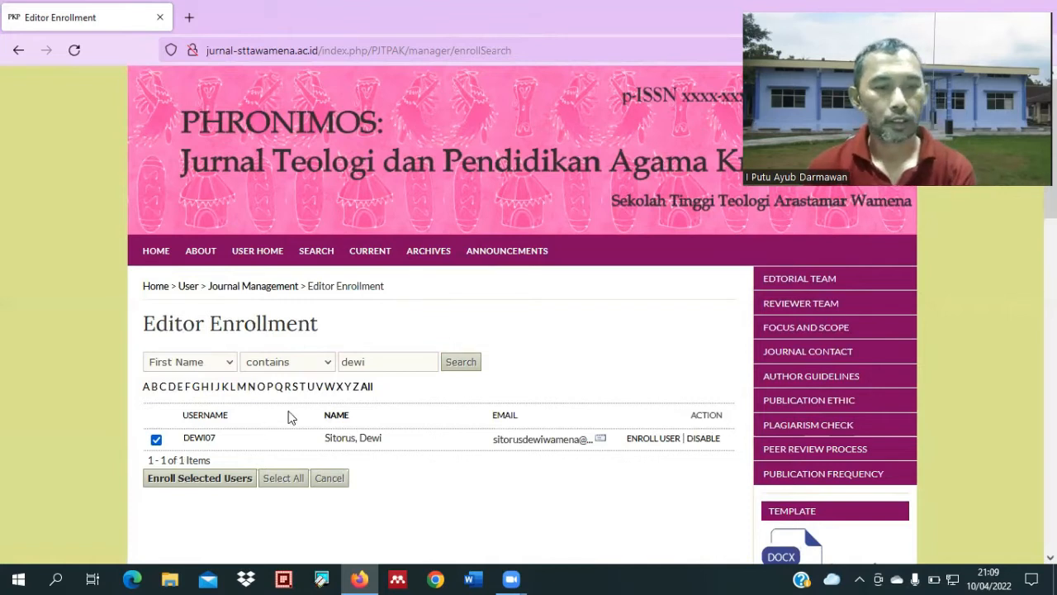
scroll(253, 427, "down", 3)
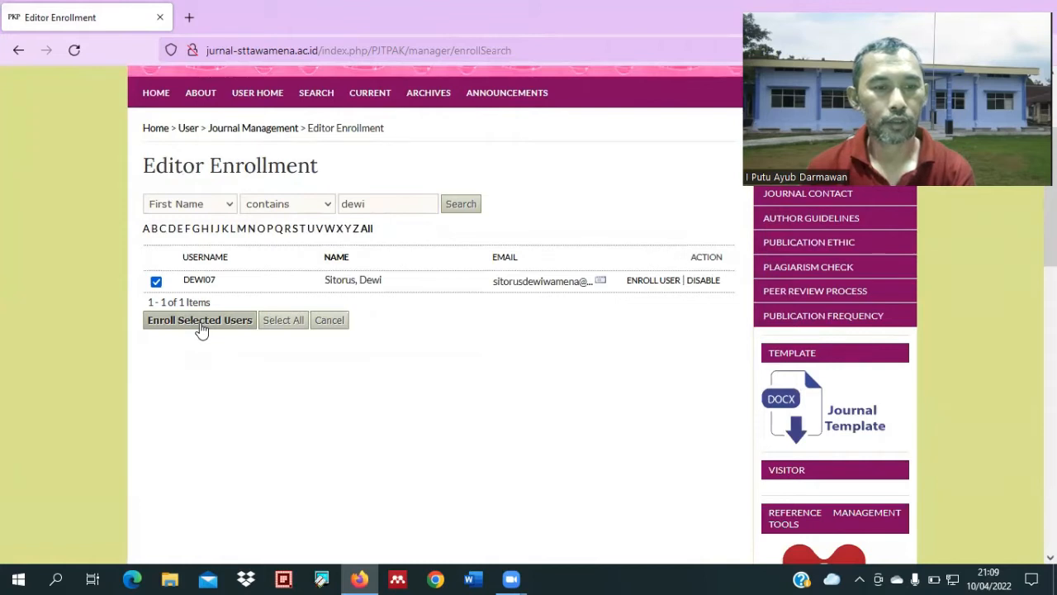
left_click(200, 322)
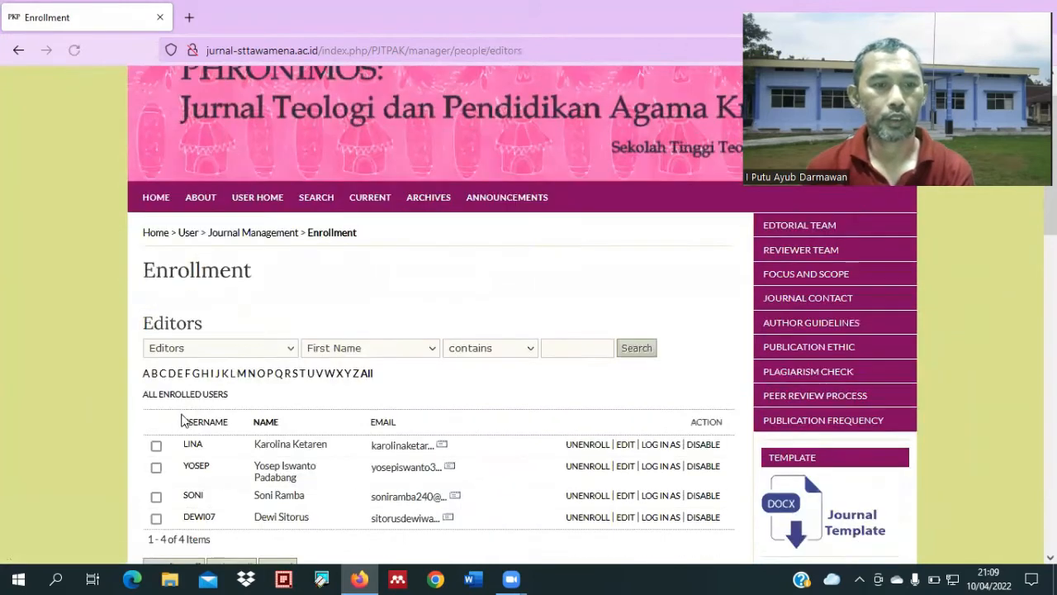
Unenroll the first and third users of the four in the Editors list.
scroll(218, 343, "down", 2)
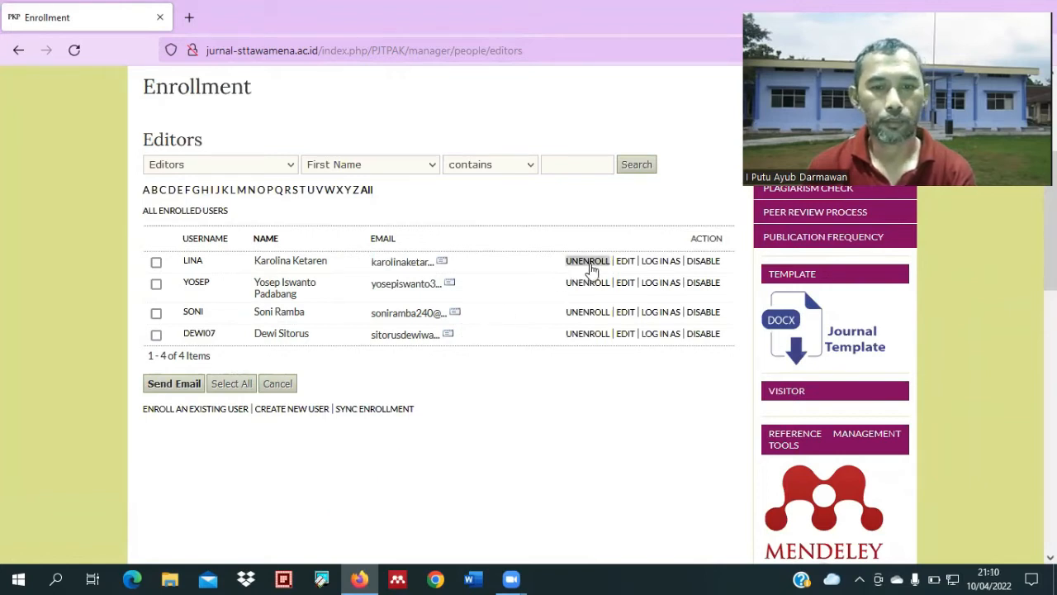
left_click(592, 265)
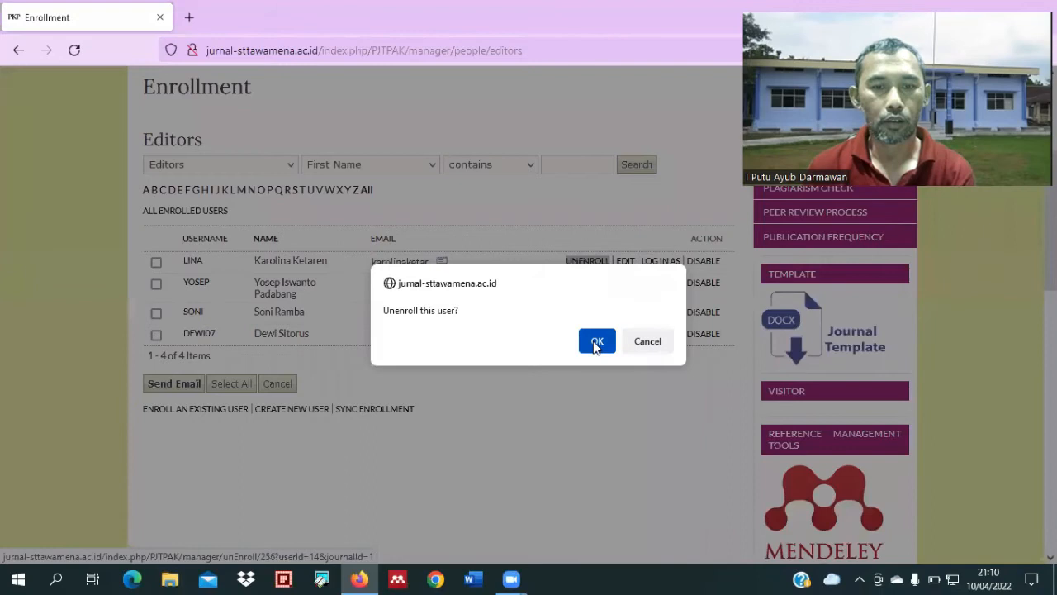
left_click(597, 345)
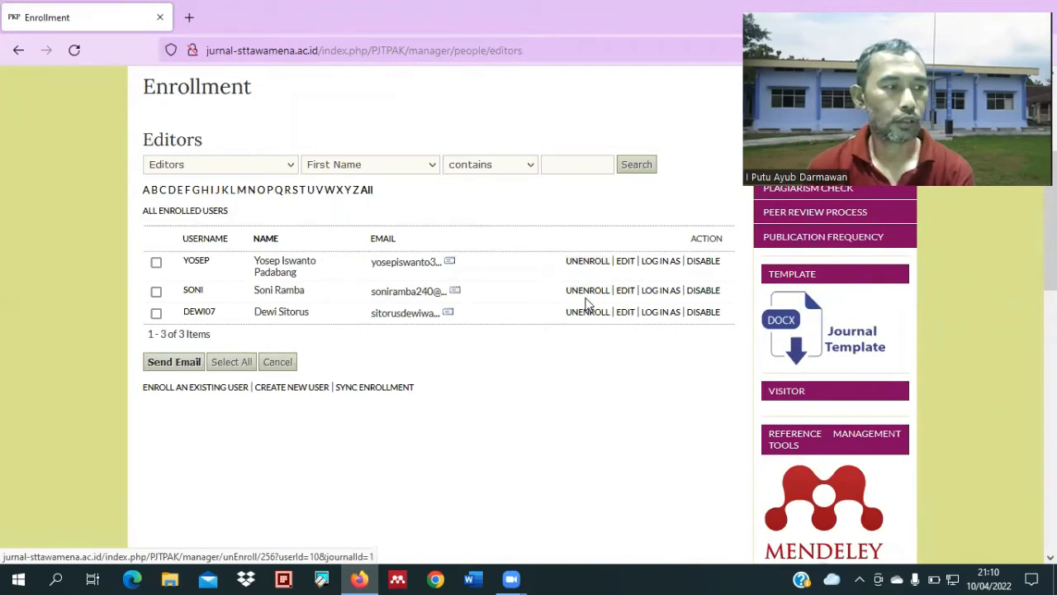
left_click(584, 296)
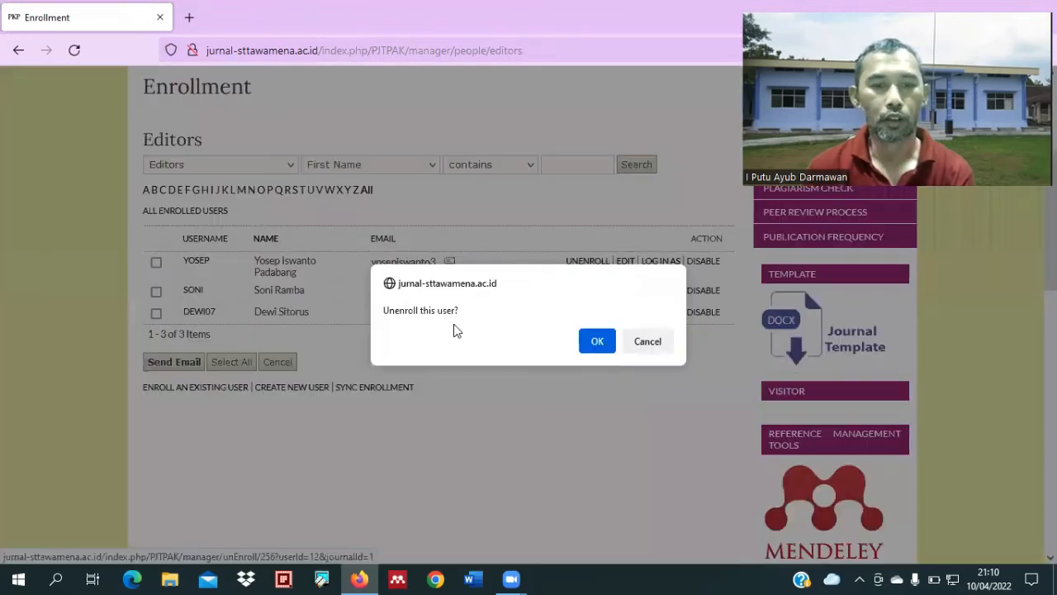
left_click(597, 339)
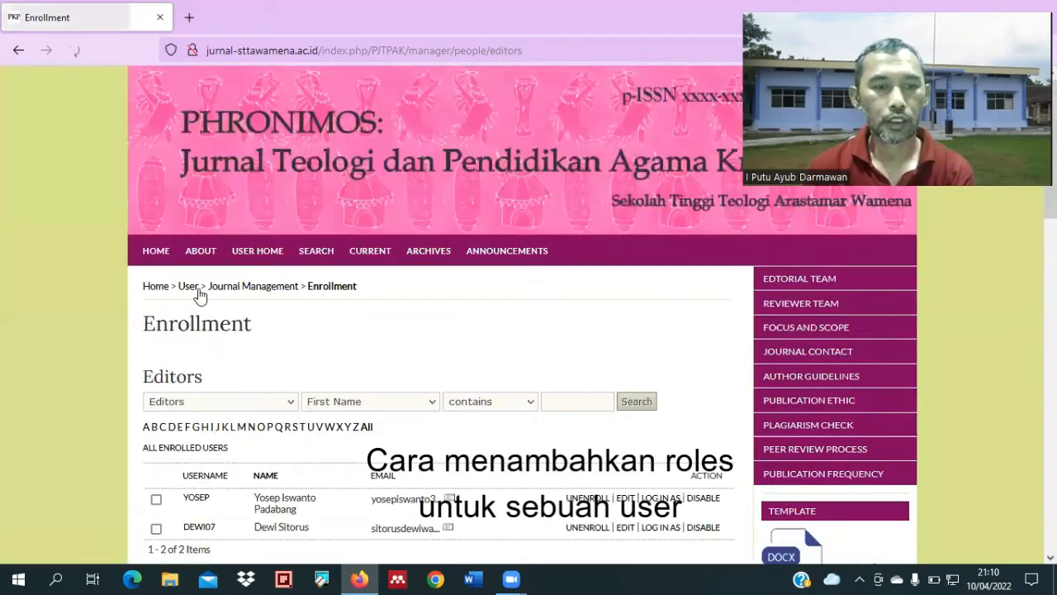
Enroll the second-to-last person in the existing users list as an editor.
scroll(206, 296, "down", 4)
left_click(213, 287)
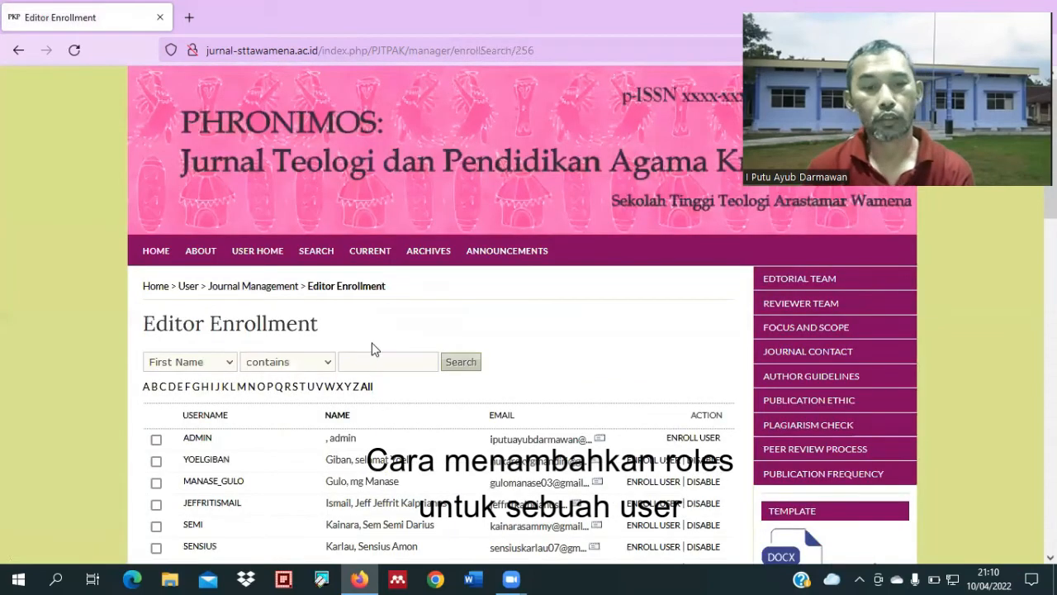
scroll(390, 360, "down", 4)
scroll(388, 356, "down", 5)
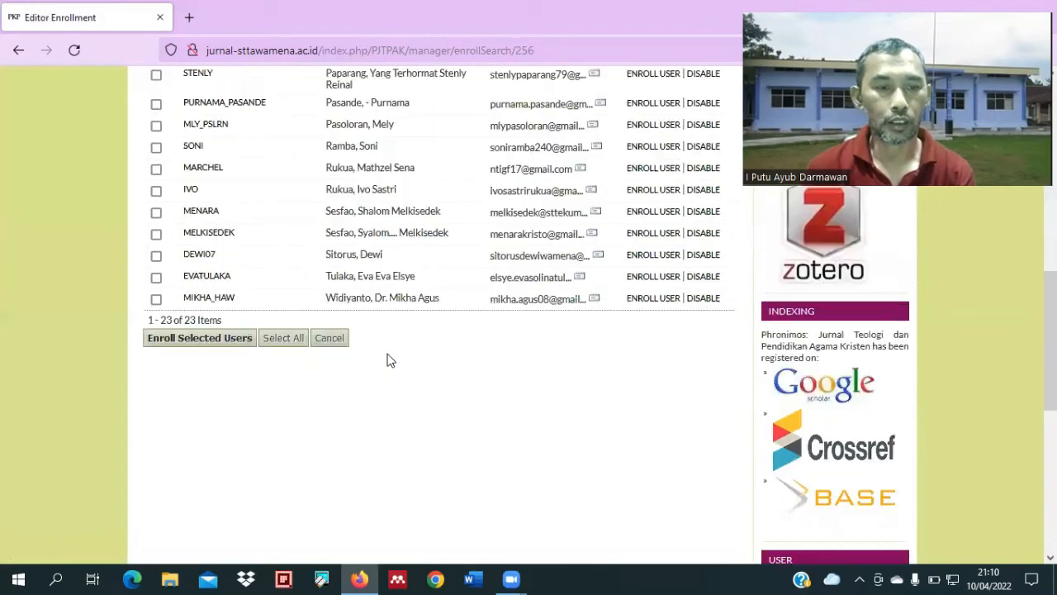
scroll(389, 355, "up", 1)
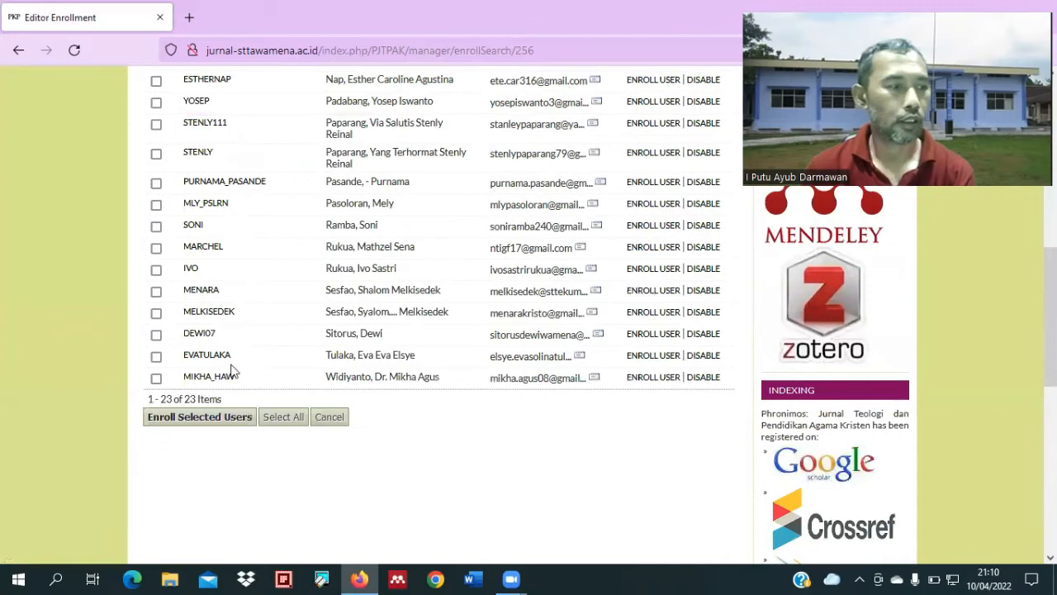
left_click(156, 358)
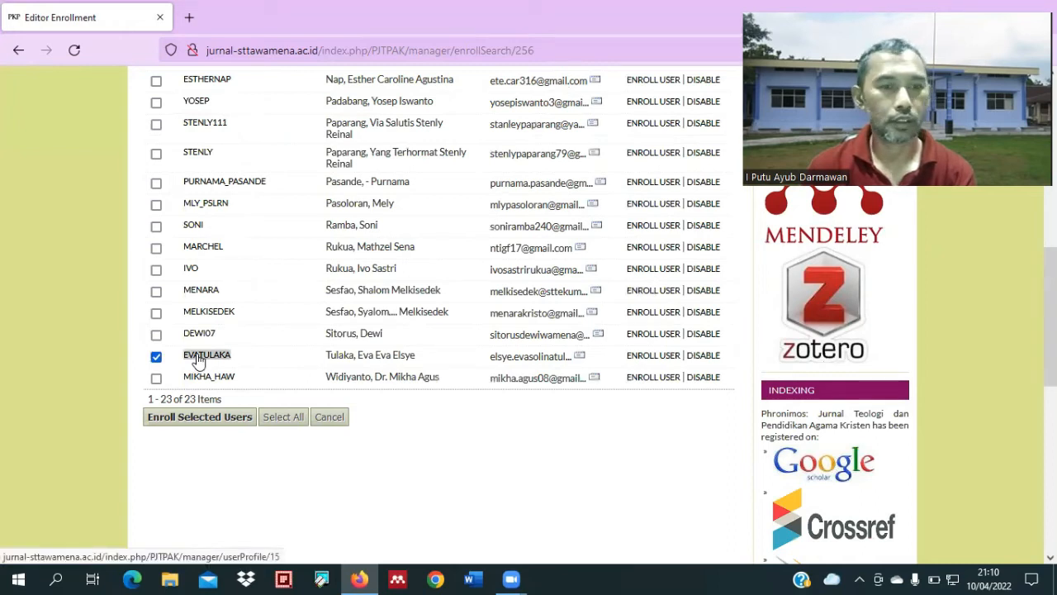
scroll(363, 331, "up", 2)
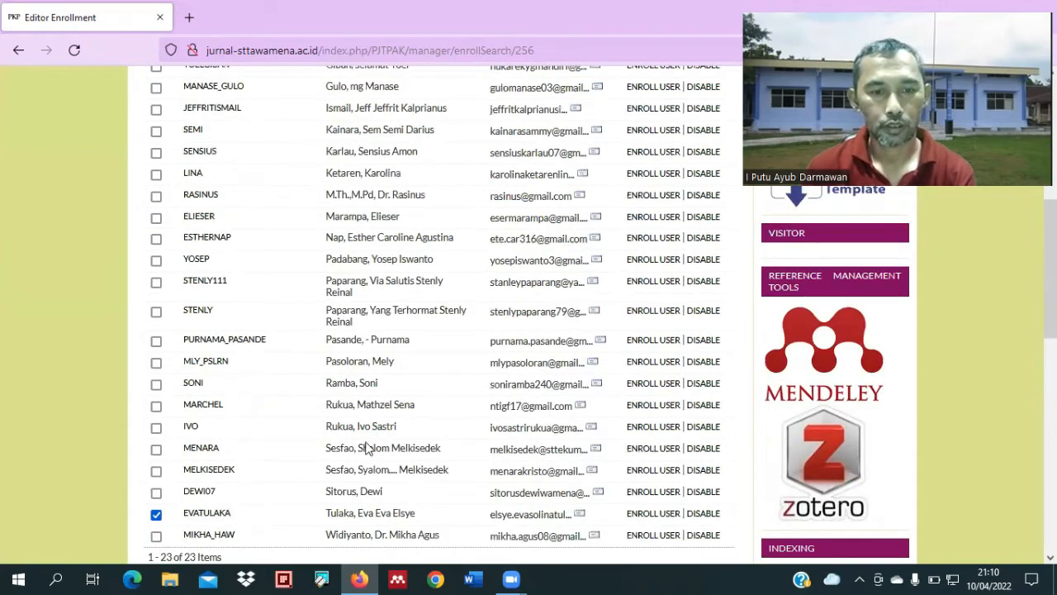
scroll(366, 445, "up", 1)
scroll(368, 440, "up", 1)
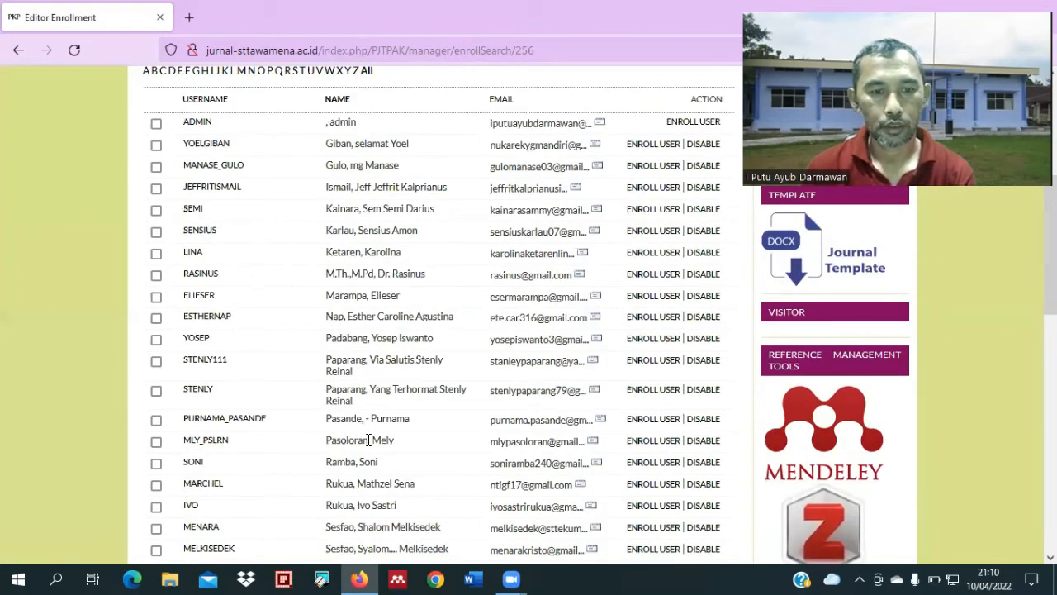
scroll(377, 371, "down", 3)
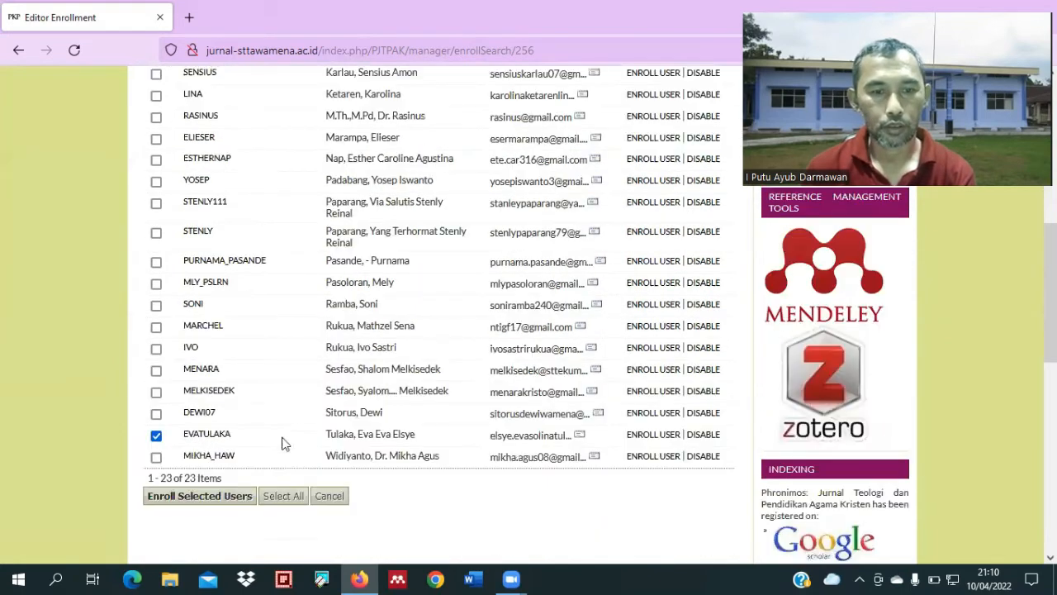
left_click(196, 503)
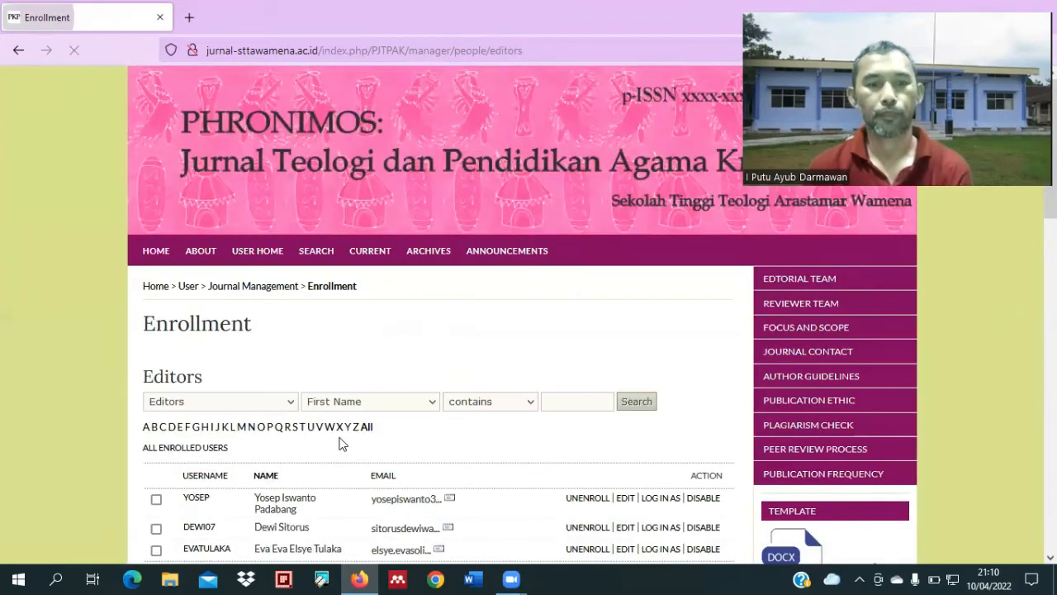
Search the enrolled editors for a person by first name.
scroll(566, 300, "down", 3)
left_click(576, 243)
type("rasinus")
key("Return")
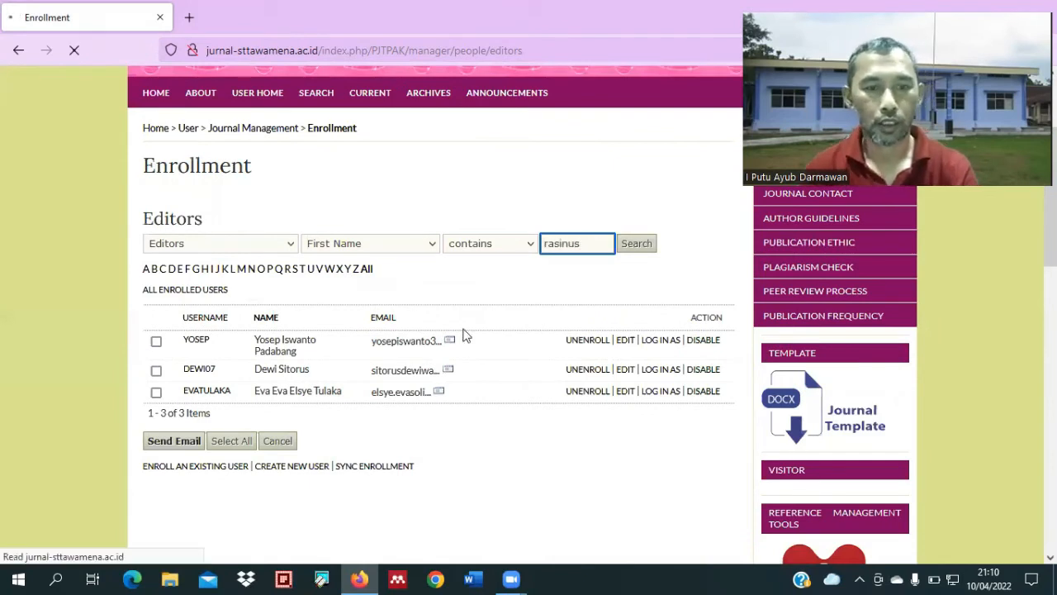
Open the existing-user enrollment for editors and search there for the same person by first name.
left_click(203, 357)
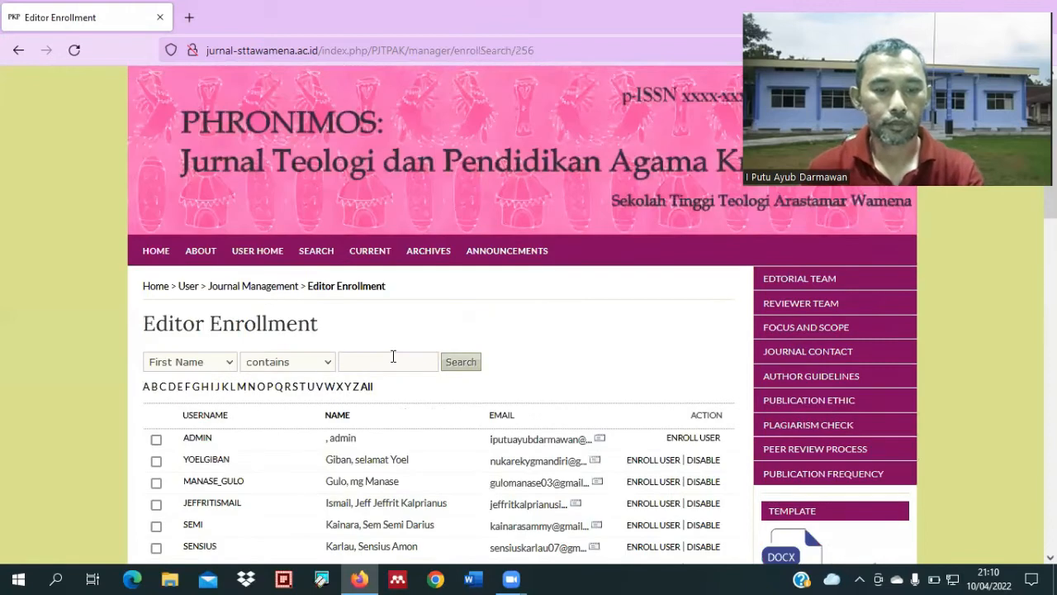
left_click(393, 356)
type("ra")
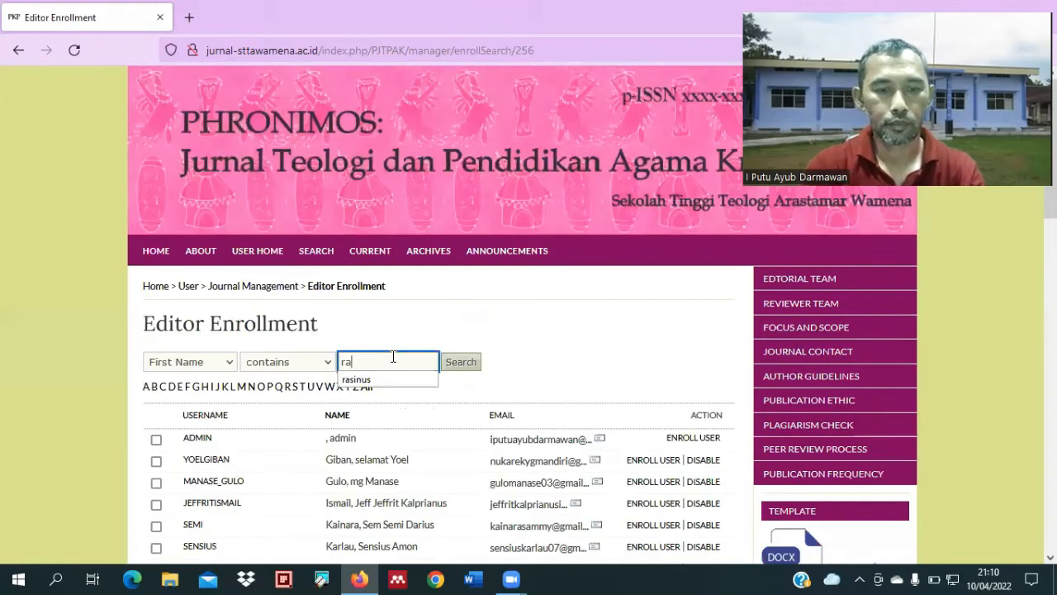
type("sinys")
key("BackSpace")
key("BackSpace")
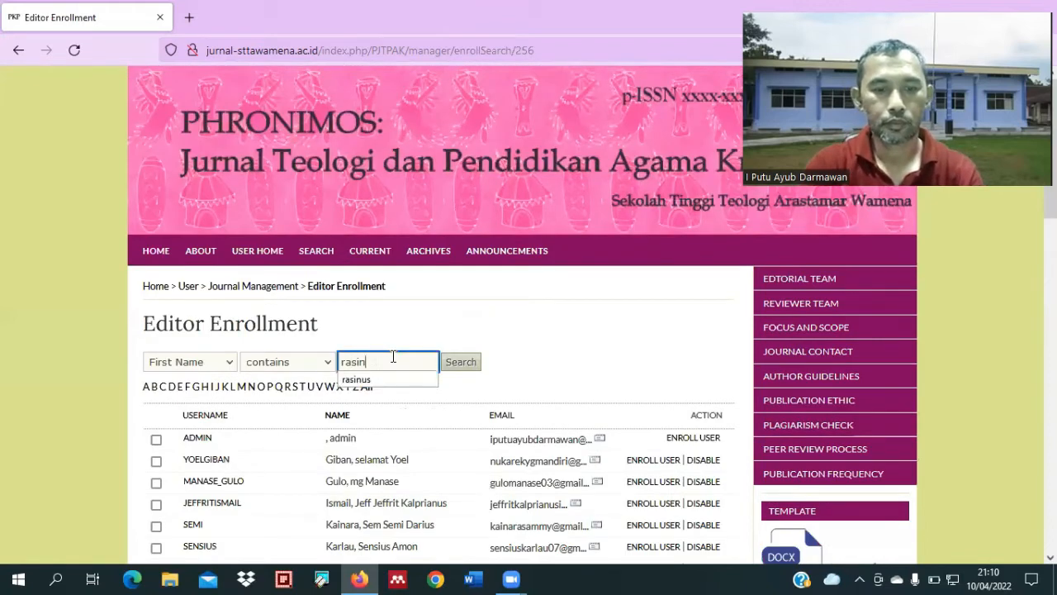
type("us")
key("Return")
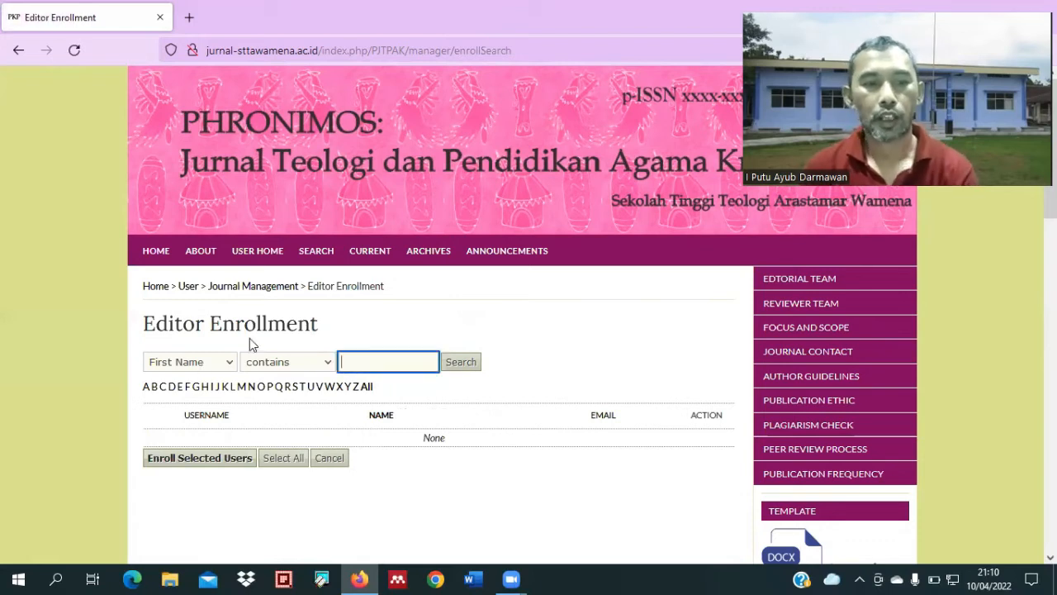
Return to journal management and open the list of users enrolled as Section Editors.
left_click(247, 286)
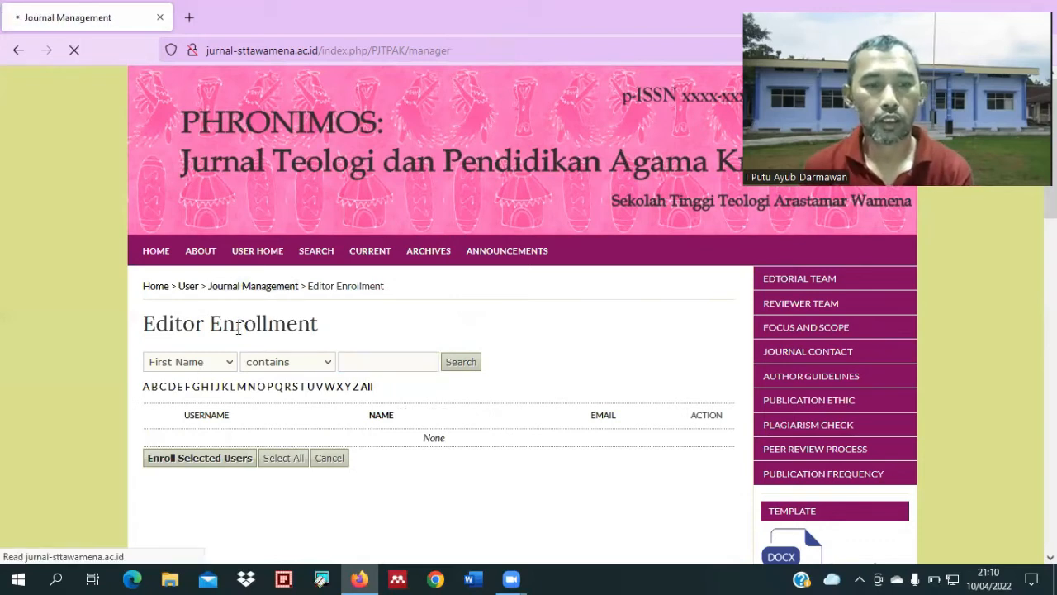
scroll(207, 327, "down", 5)
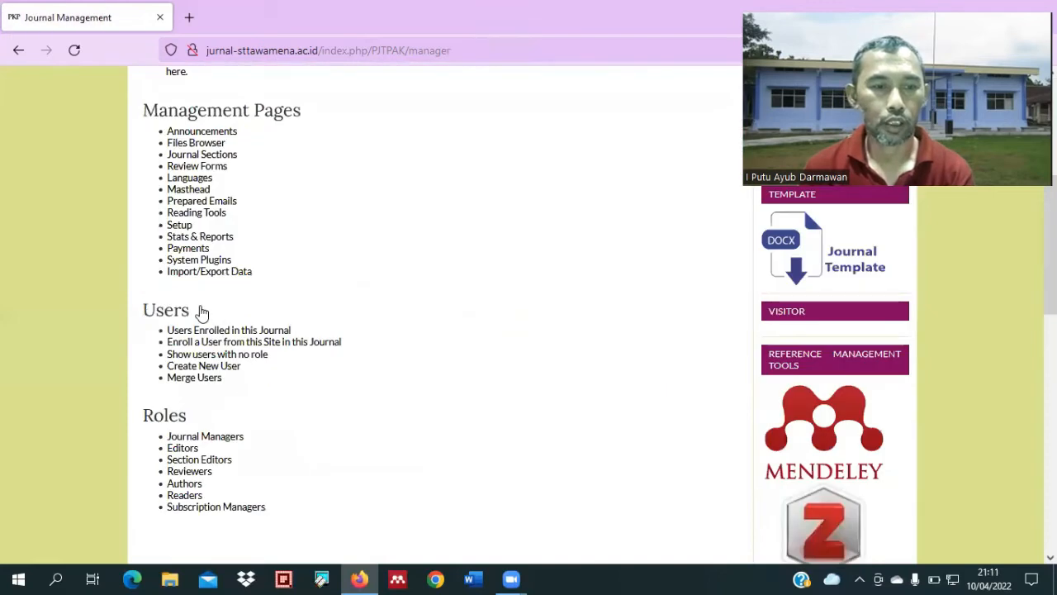
scroll(203, 312, "down", 2)
left_click(204, 304)
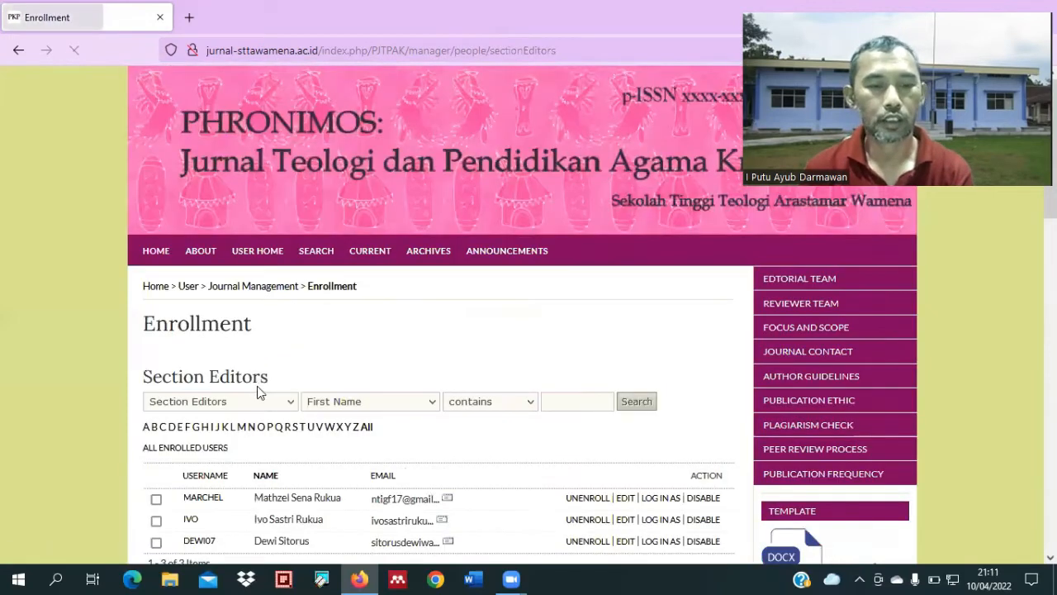
Unenroll the third user in the Section Editors list.
scroll(257, 385, "down", 3)
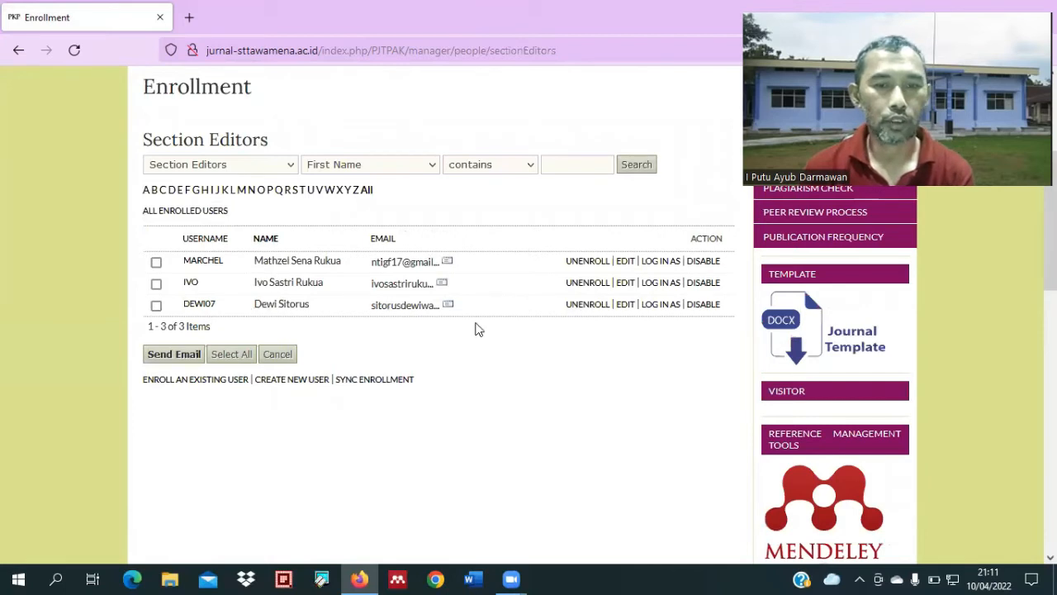
left_click(582, 305)
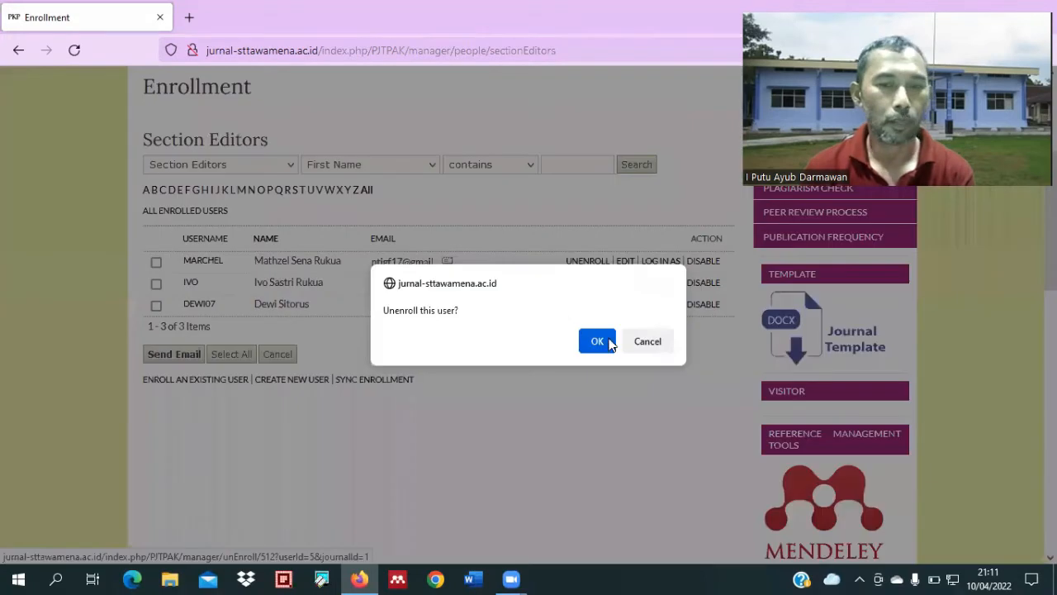
key("Return")
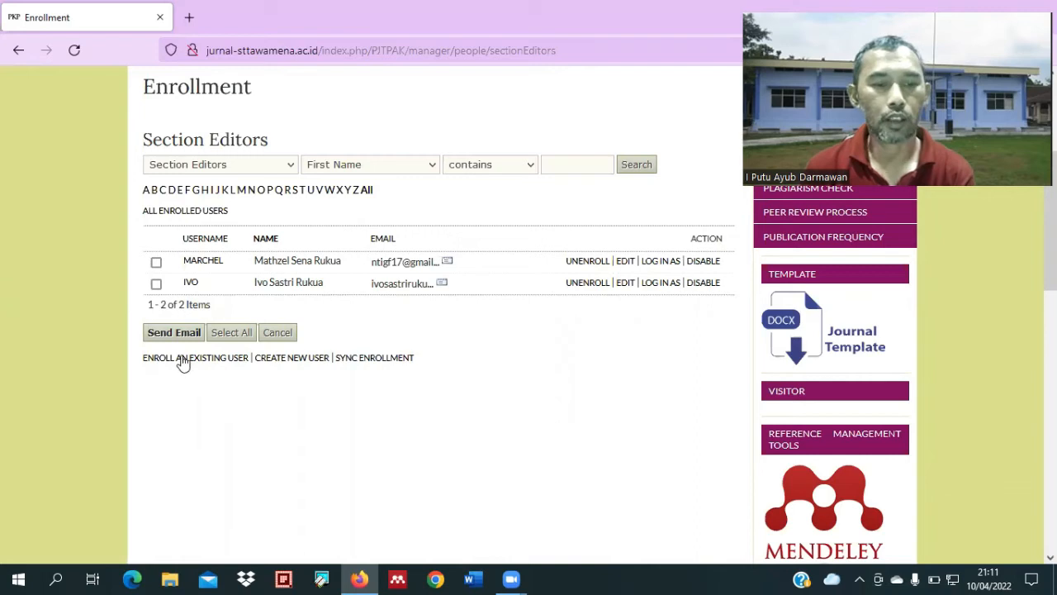
Find an existing user by first name and enroll that user as a section editor.
left_click(182, 358)
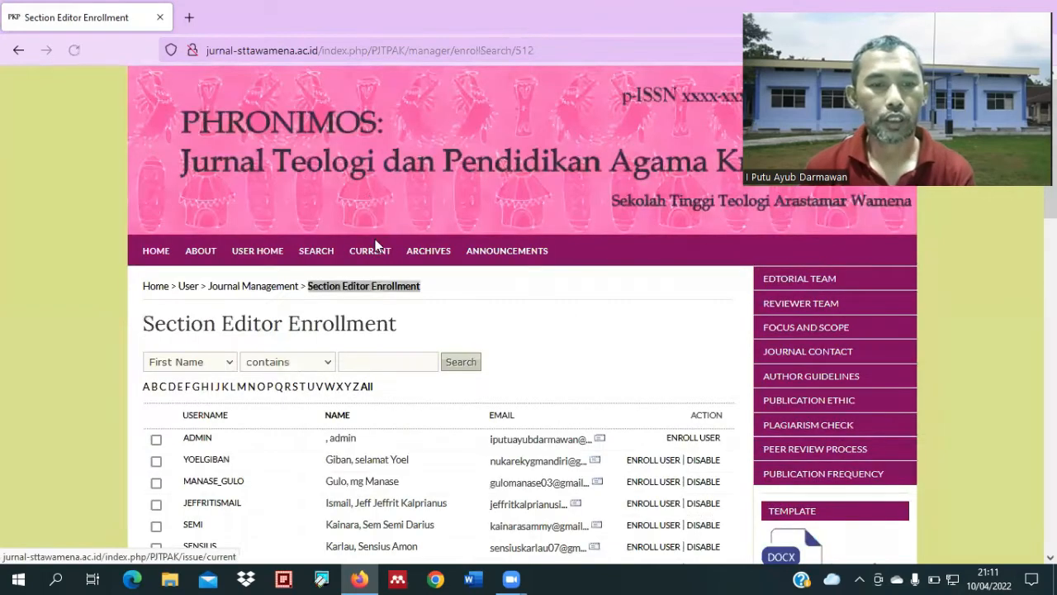
scroll(370, 199, "down", 2)
left_click(369, 199)
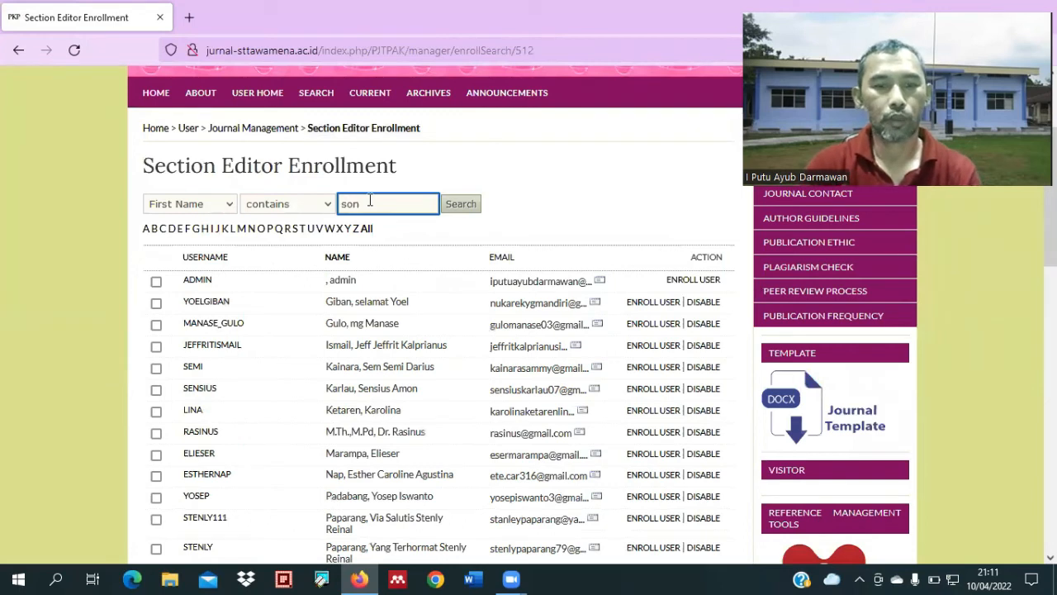
type("soni")
key("Return")
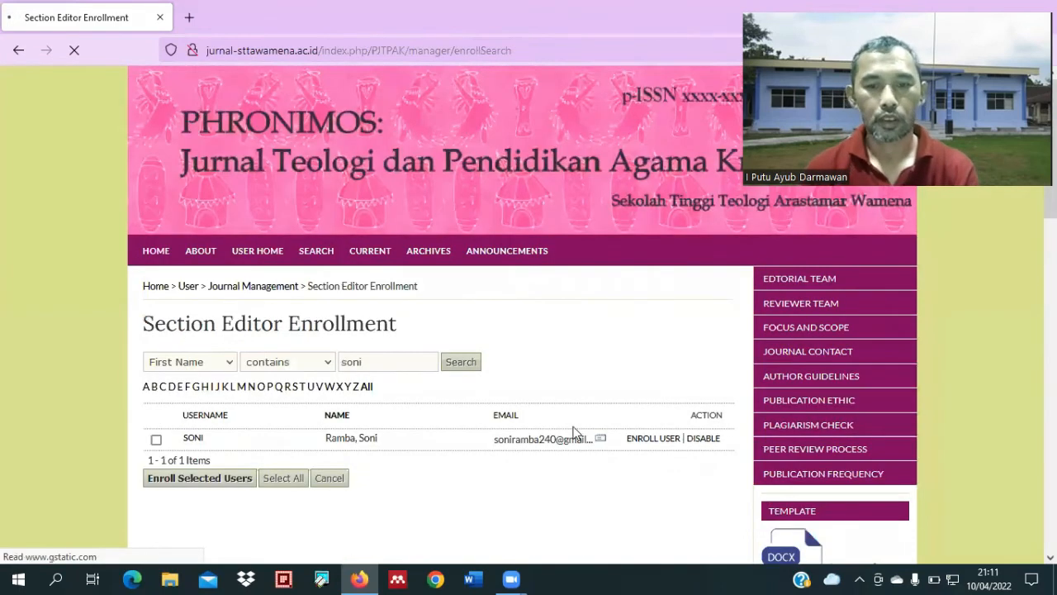
left_click(156, 439)
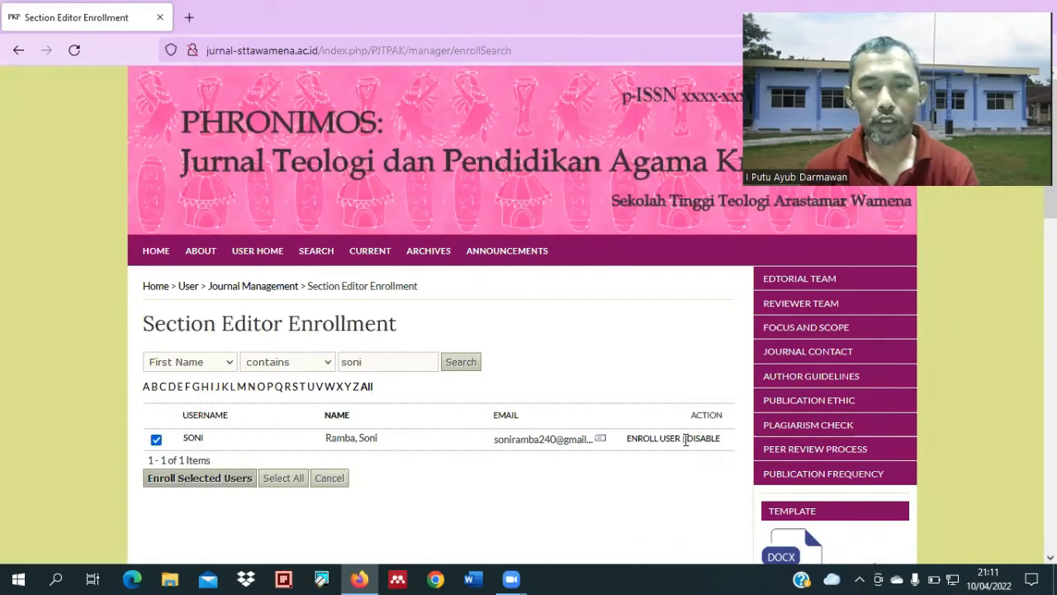
left_click(187, 486)
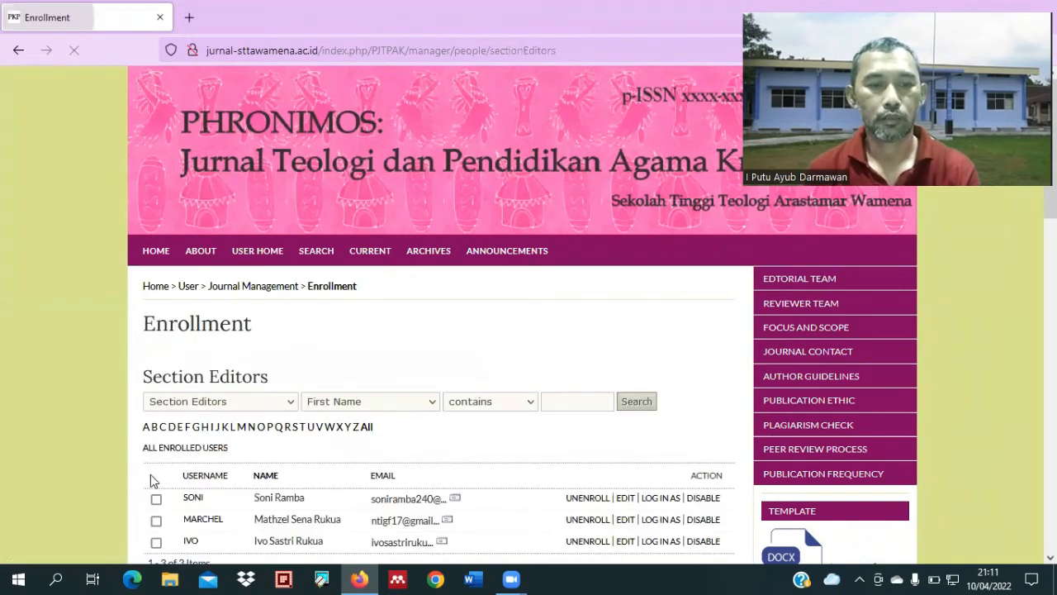
scroll(293, 258, "down", 5)
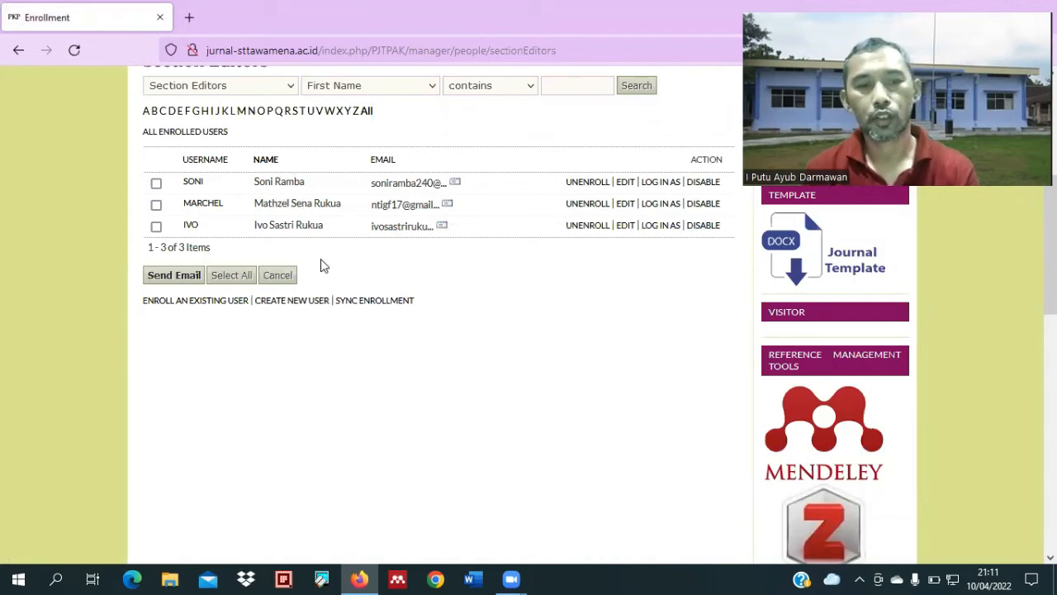
Switch the enrollment list to the users enrolled as Reviewers.
scroll(314, 266, "up", 1)
scroll(301, 237, "up", 2)
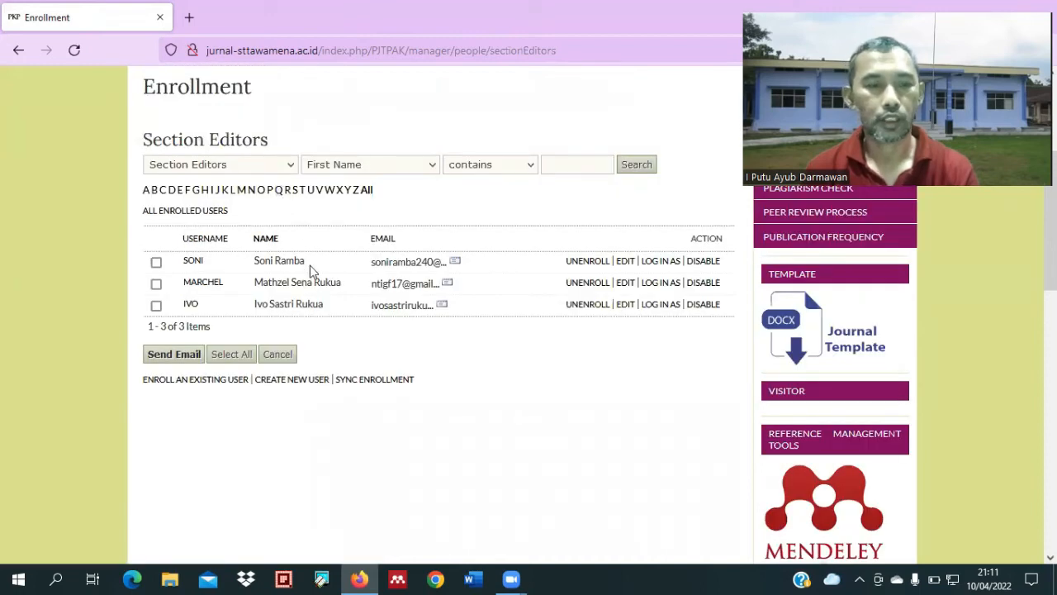
left_click(277, 166)
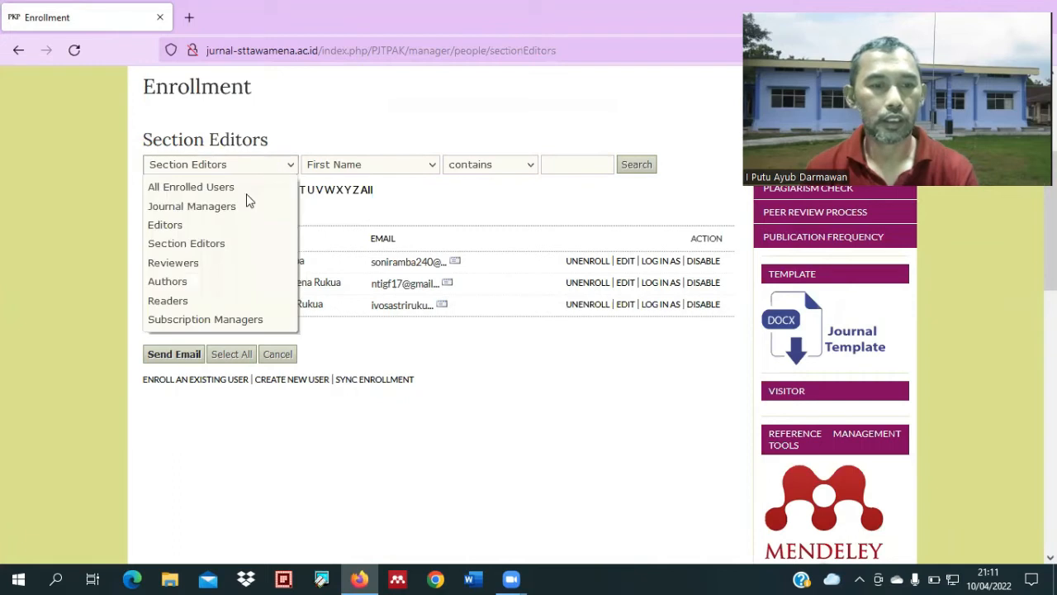
left_click(233, 262)
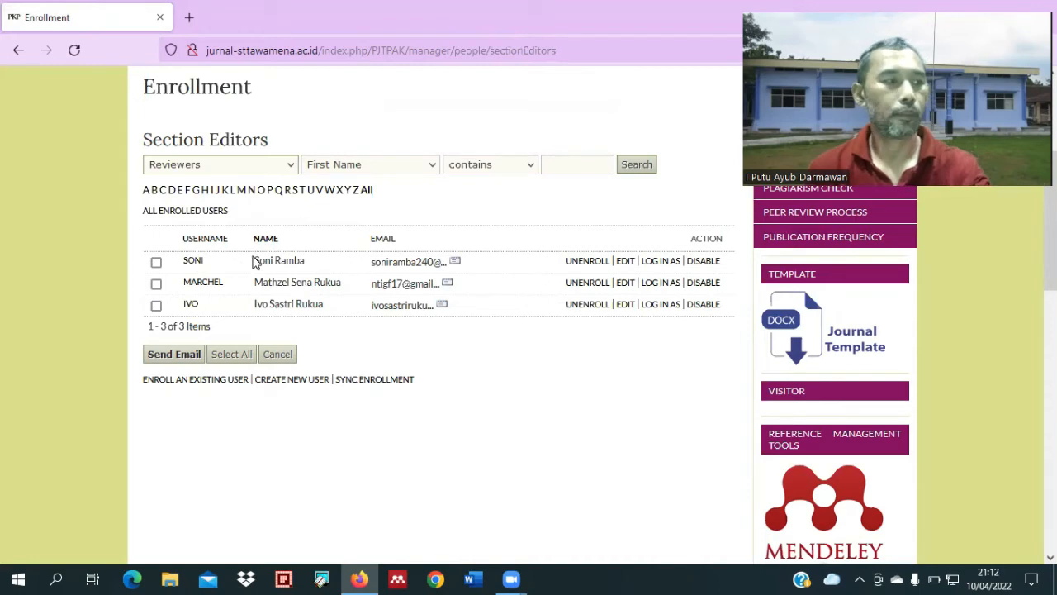
left_click(636, 164)
scroll(198, 326, "down", 4)
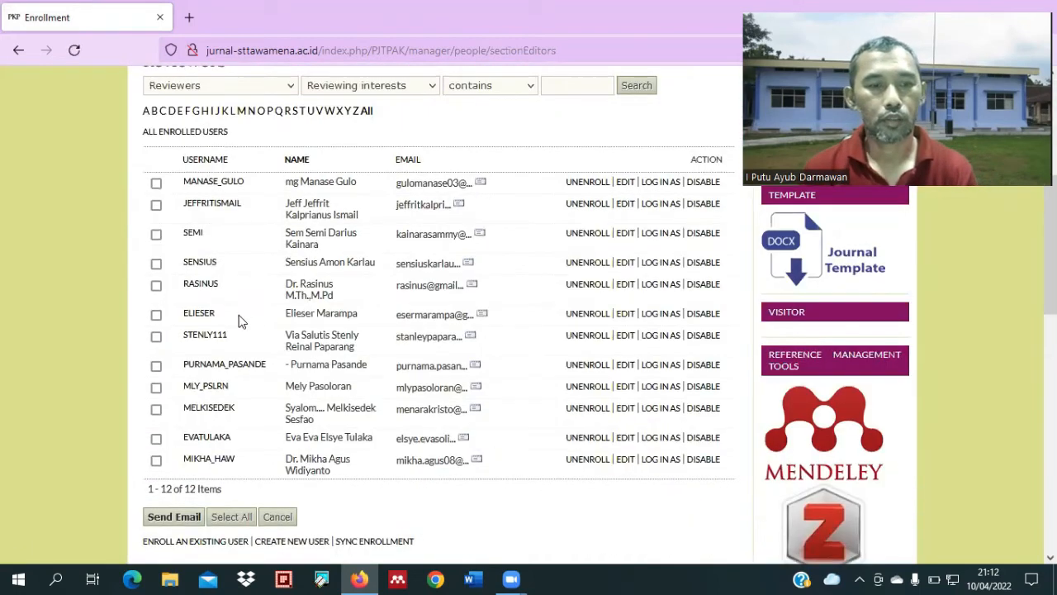
Unenroll the fifth user in the Reviewers list and confirm the removal.
double_click(199, 261)
left_click(189, 286)
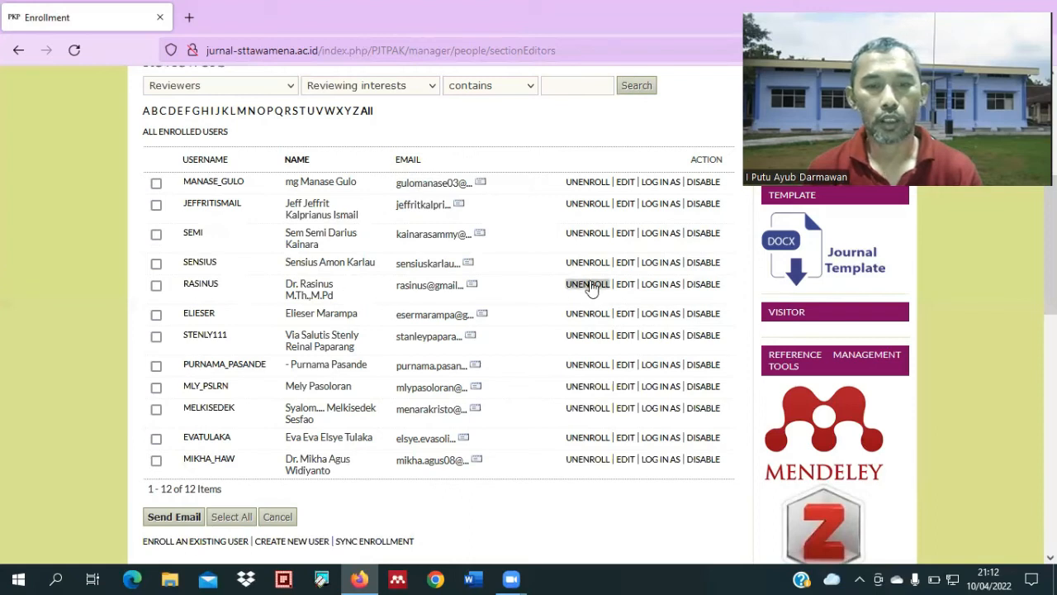
left_click(592, 287)
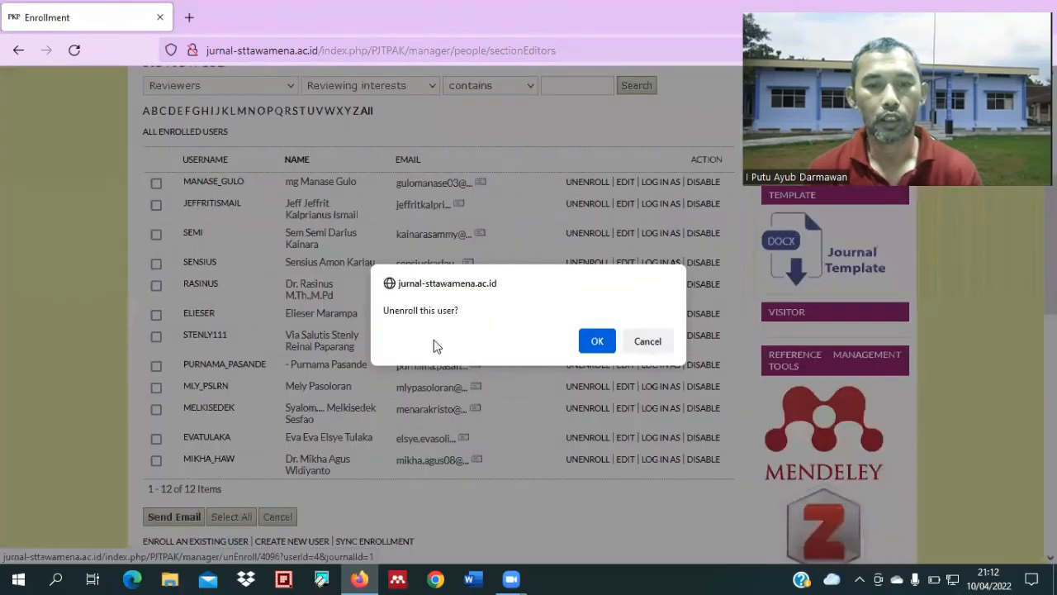
left_click(597, 340)
Search existing users by First Name and enroll the matching user as a reviewer.
scroll(205, 432, "down", 4)
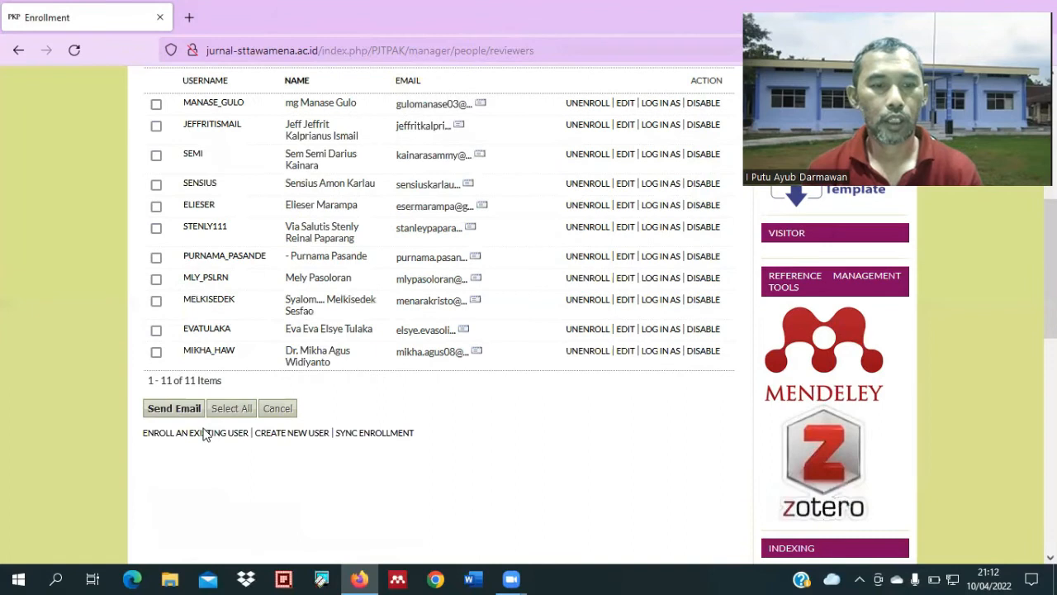
left_click(191, 430)
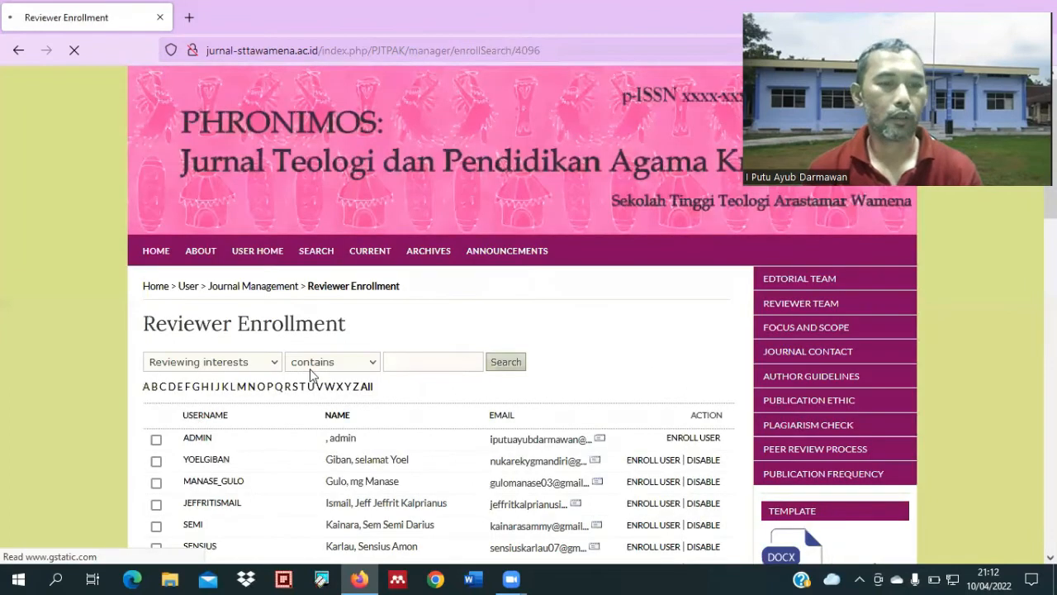
left_click(240, 363)
left_click(244, 397)
left_click(447, 363)
type("mikha")
key("Return")
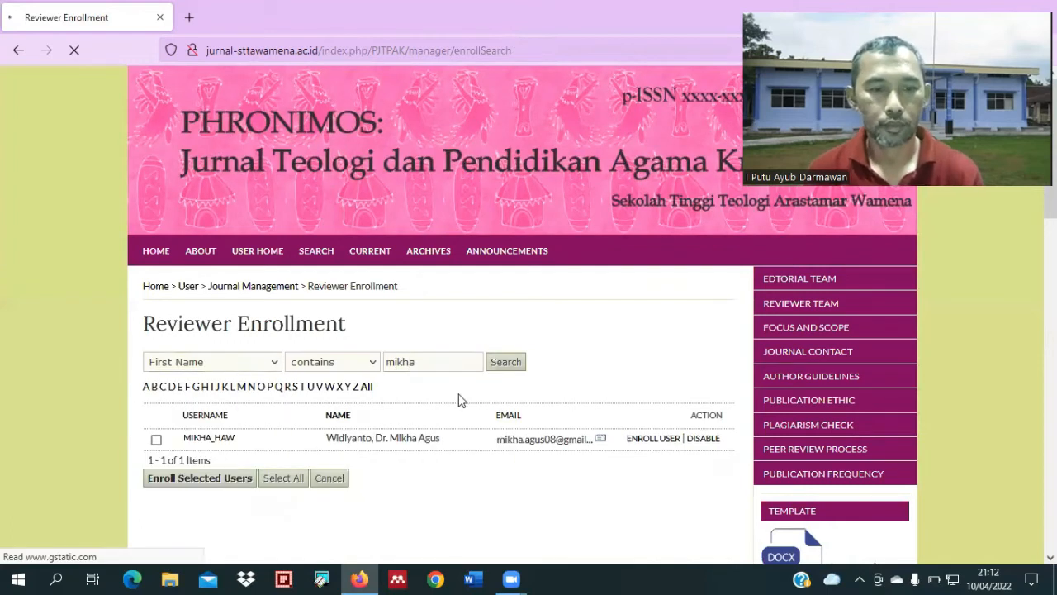
left_click(156, 440)
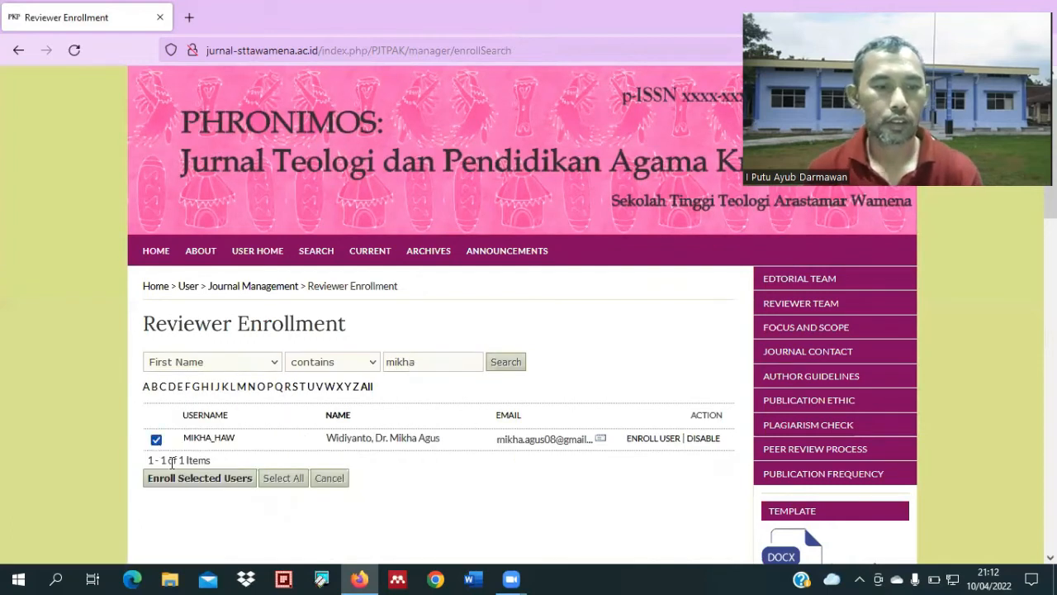
left_click(186, 484)
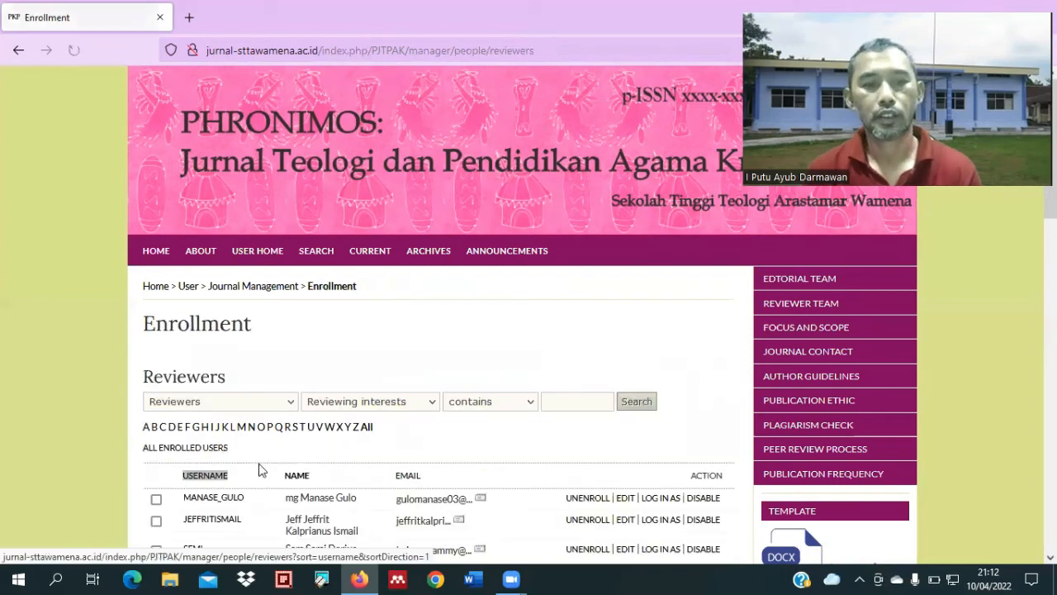
scroll(178, 309, "down", 5)
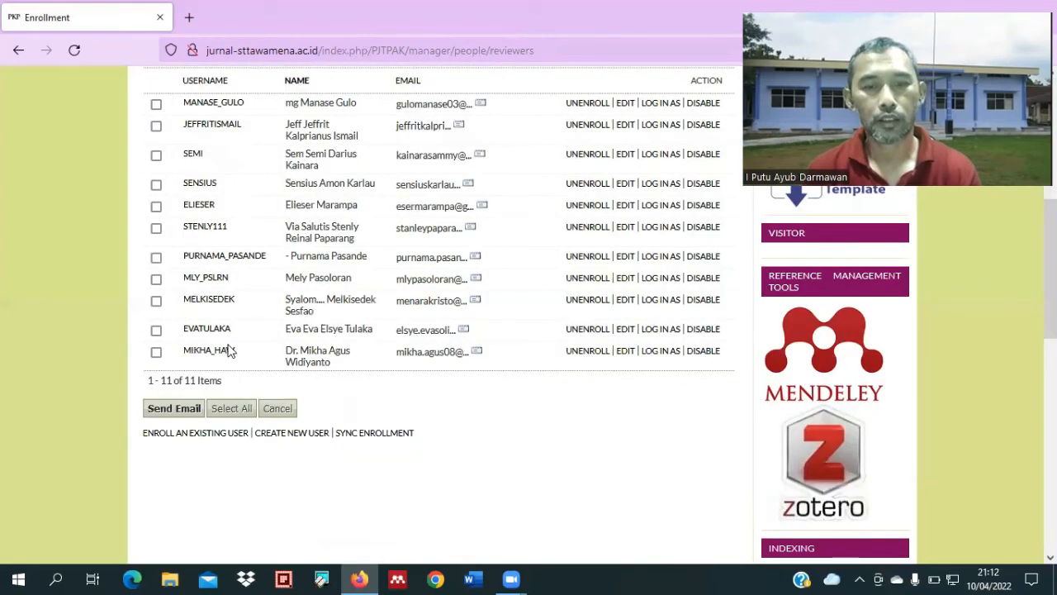
Open the journal's public Reviewer Team page in a new tab and check the people listed there.
scroll(769, 353, "up", 2)
scroll(769, 353, "up", 3)
right_click(832, 322)
left_click(838, 320)
left_click(248, 18)
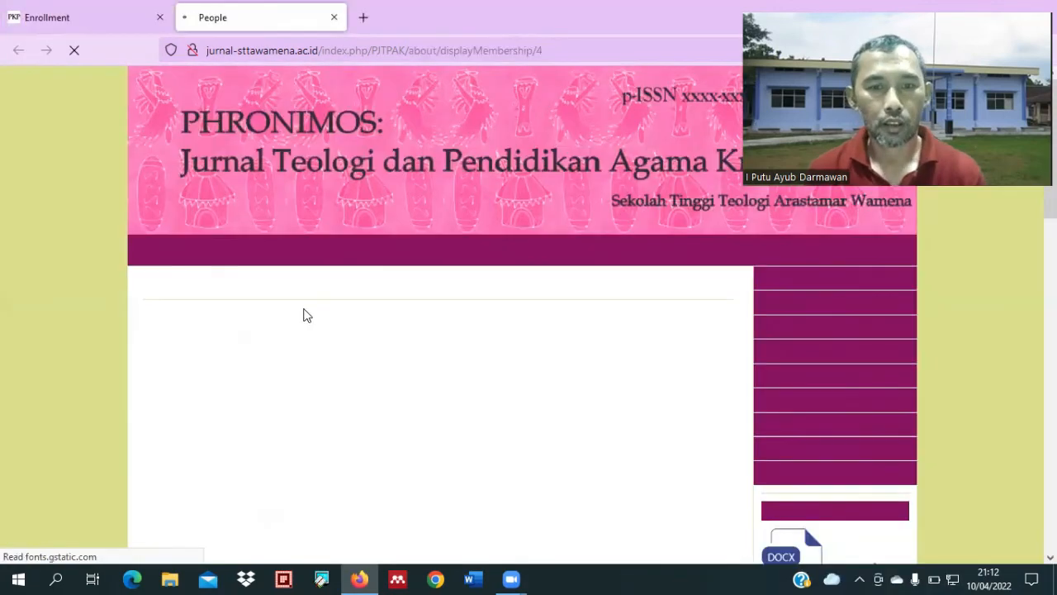
scroll(228, 201, "down", 2)
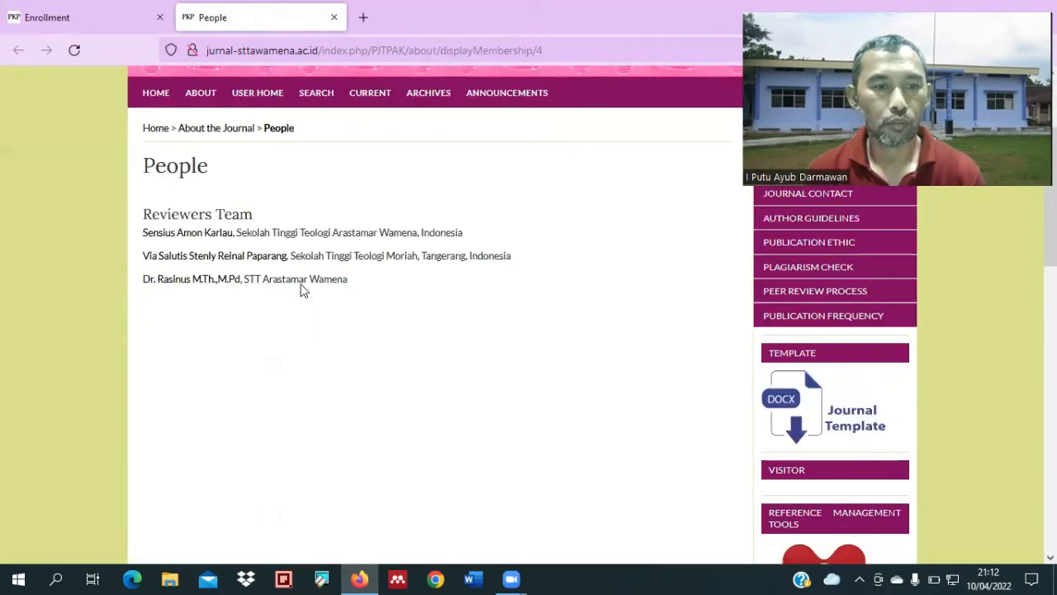
Go back to the enrollment tab and open the Masthead page from Journal Management.
left_click(73, 20)
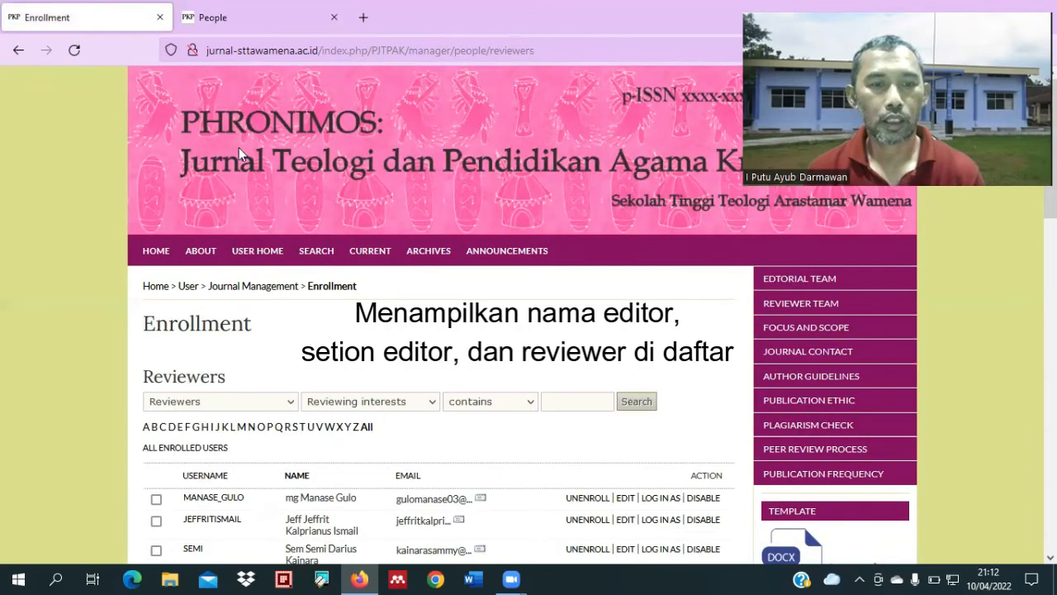
scroll(239, 147, "down", 2)
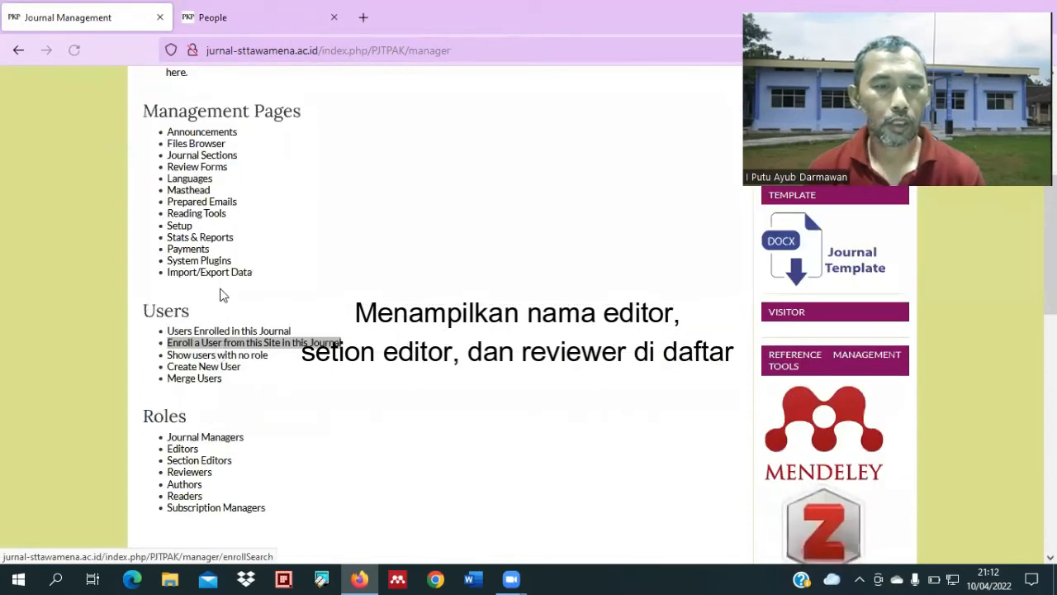
left_click(189, 192)
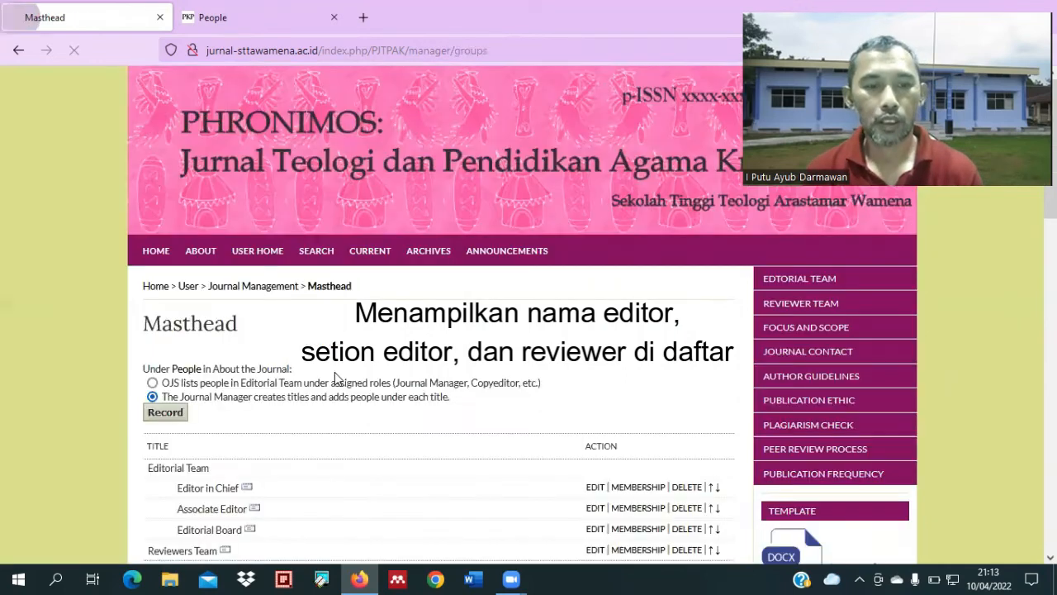
Search by first name for the newly enrolled reviewer and add them as a member of the Reviewers Team title.
scroll(460, 335, "down", 3)
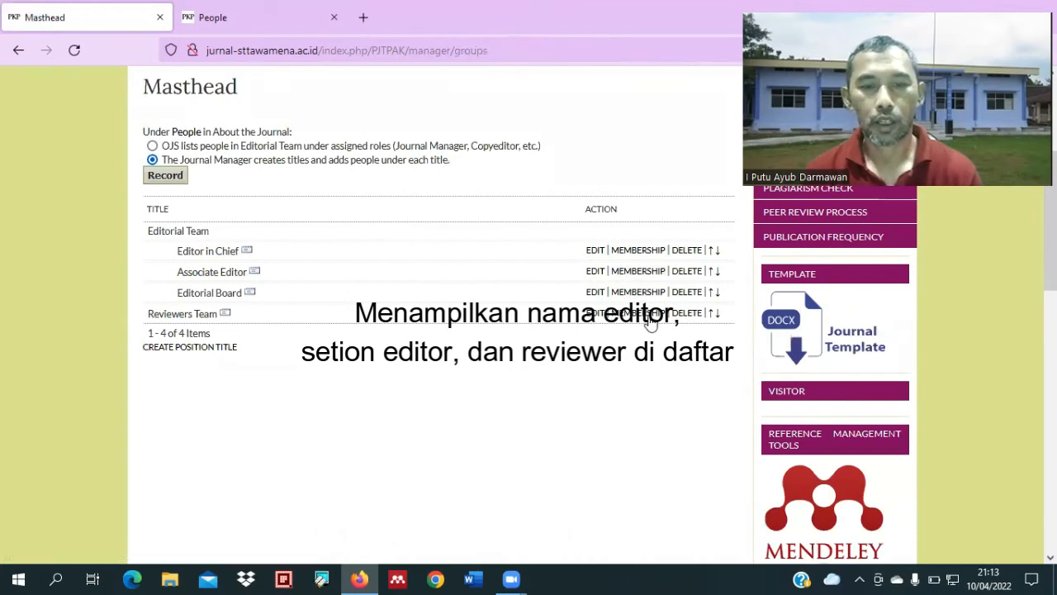
left_click(636, 312)
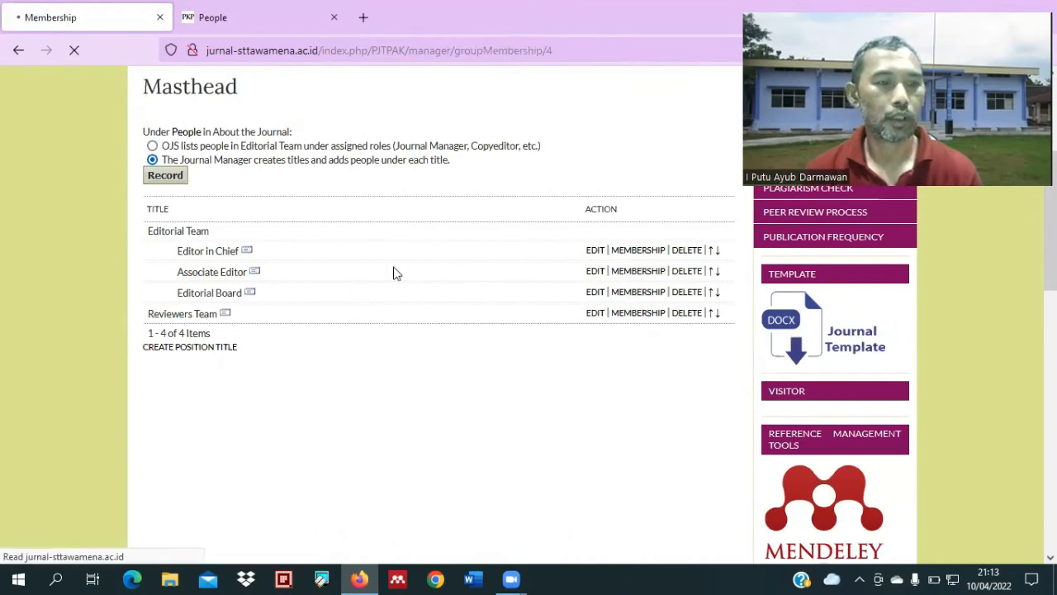
scroll(198, 331, "down", 2)
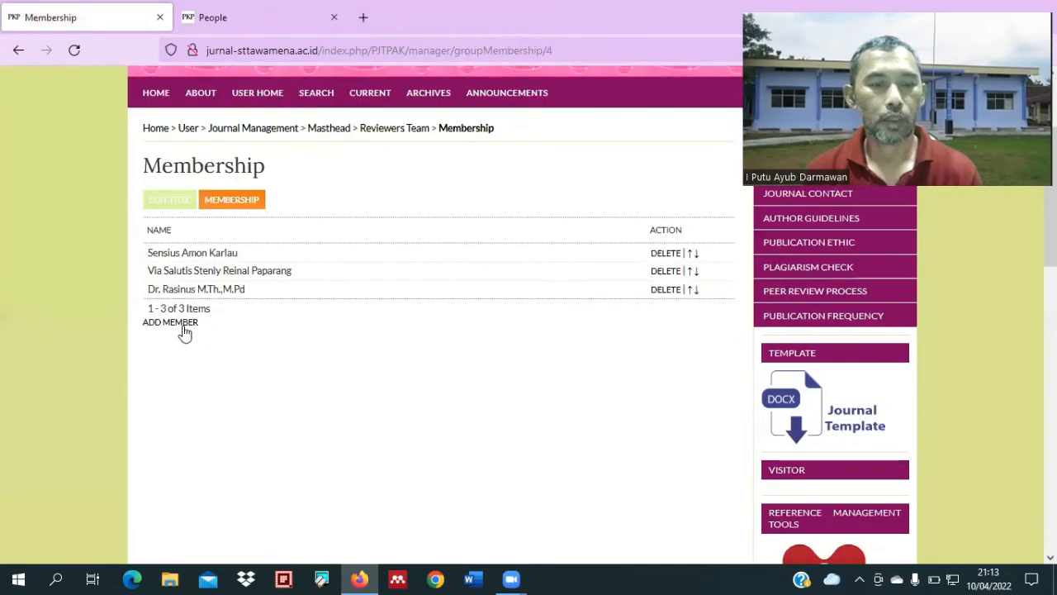
left_click(174, 322)
left_click(390, 356)
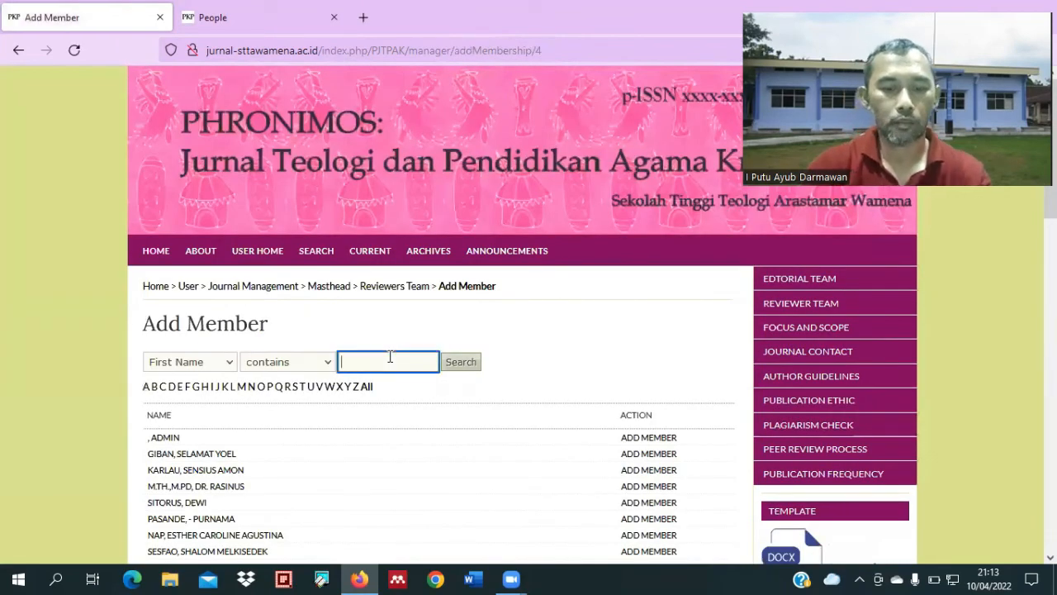
type("mikha")
key("Return")
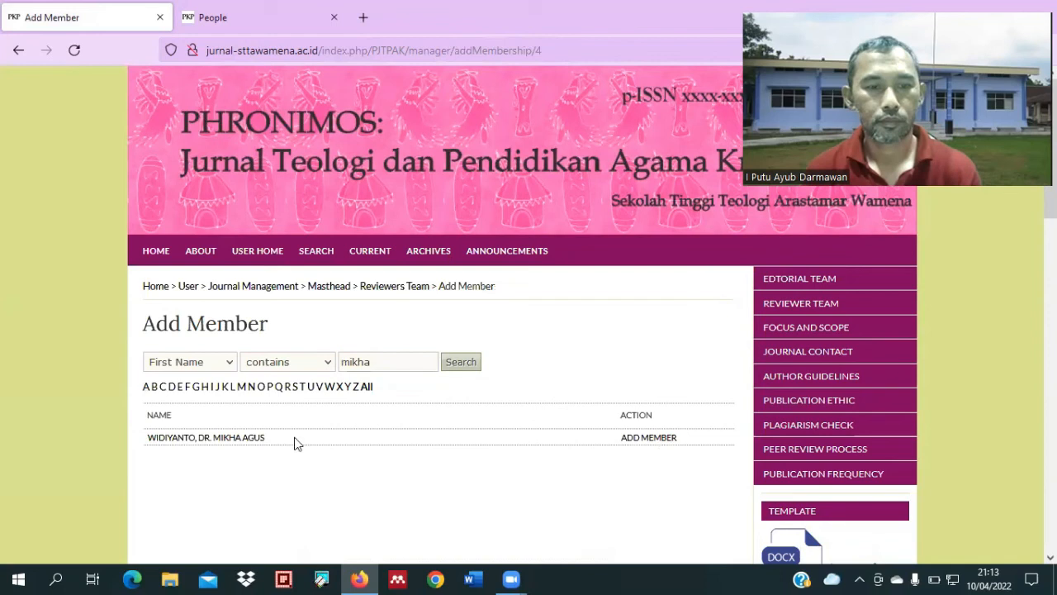
left_click(661, 448)
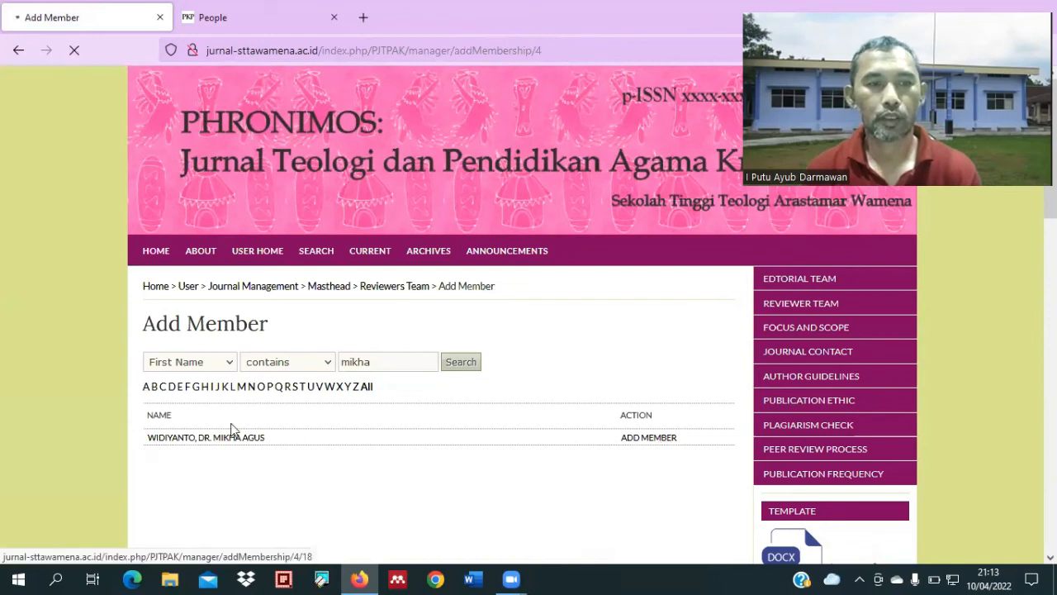
Return to the Masthead and add a person found by first name as a member of the Associate Editor title.
left_click(327, 289)
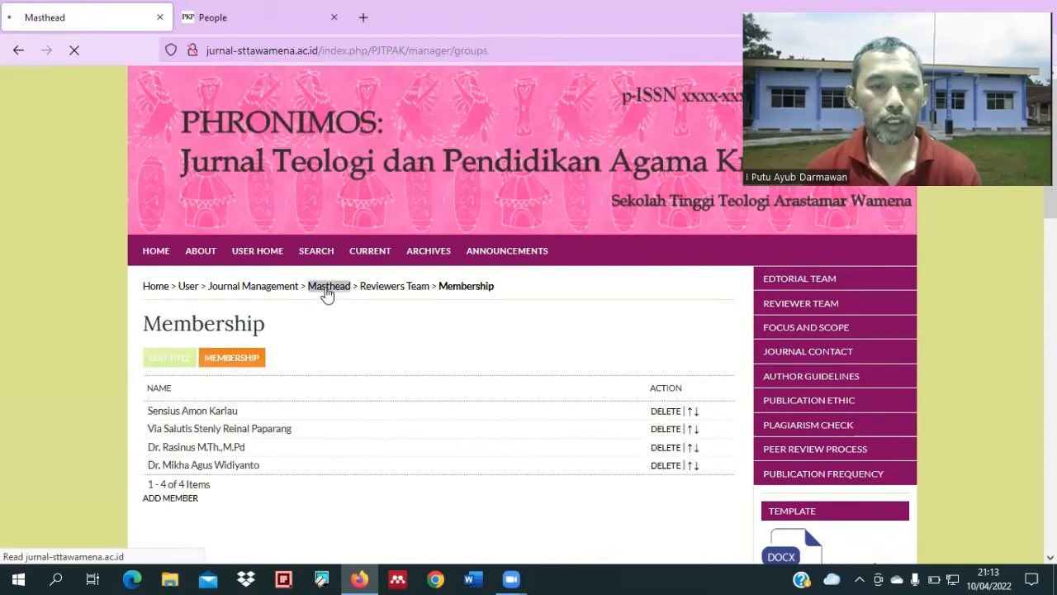
scroll(659, 285, "down", 3)
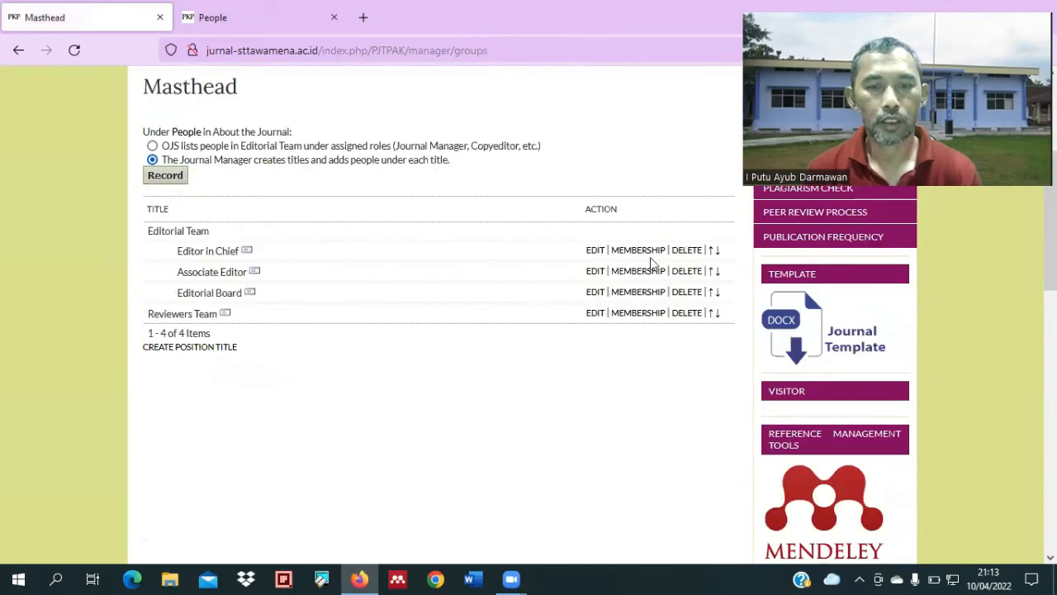
left_click(637, 271)
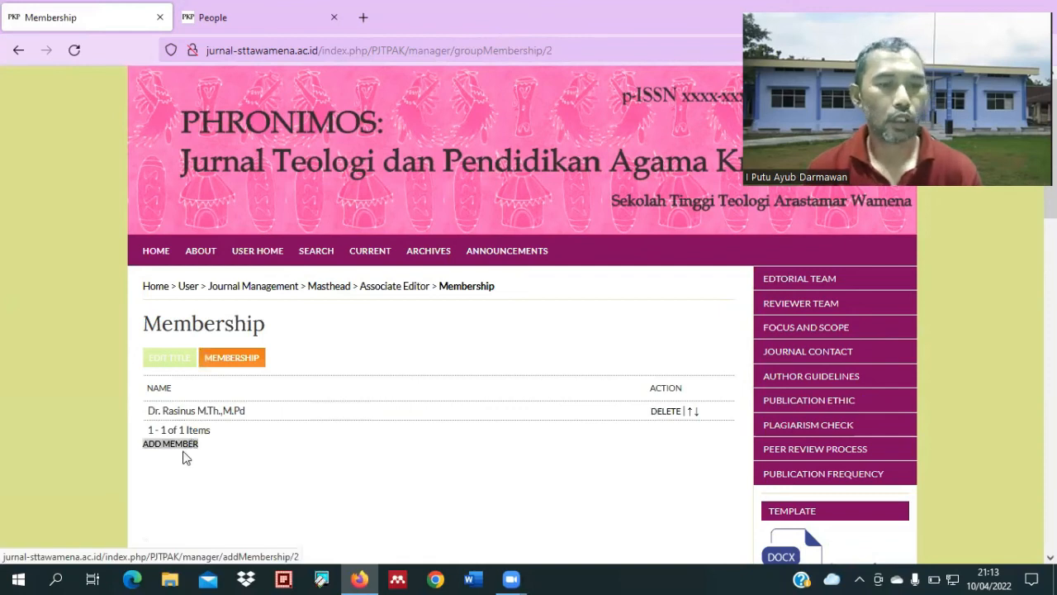
left_click(182, 447)
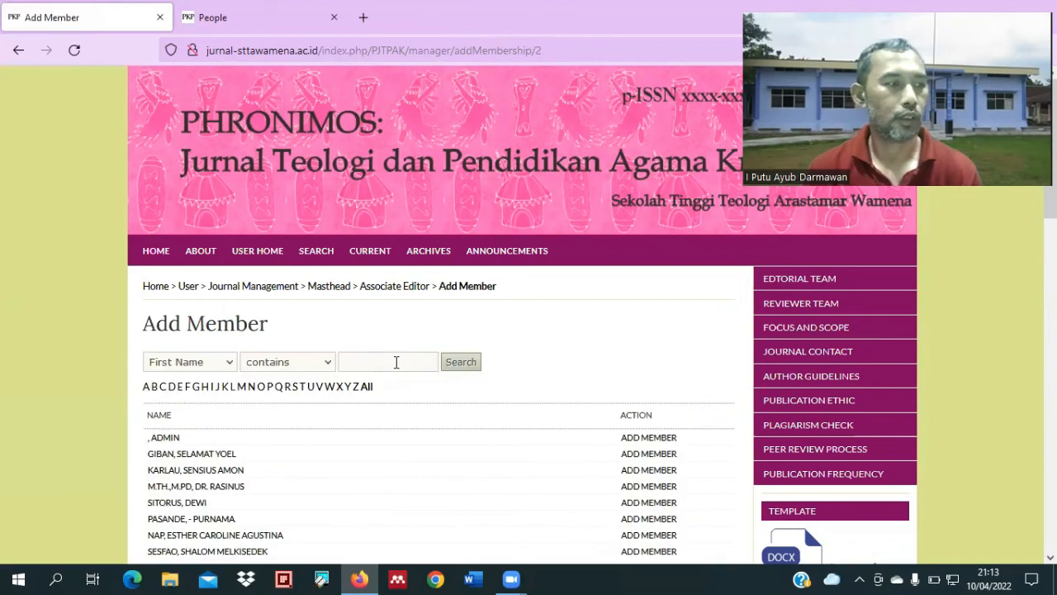
left_click(396, 361)
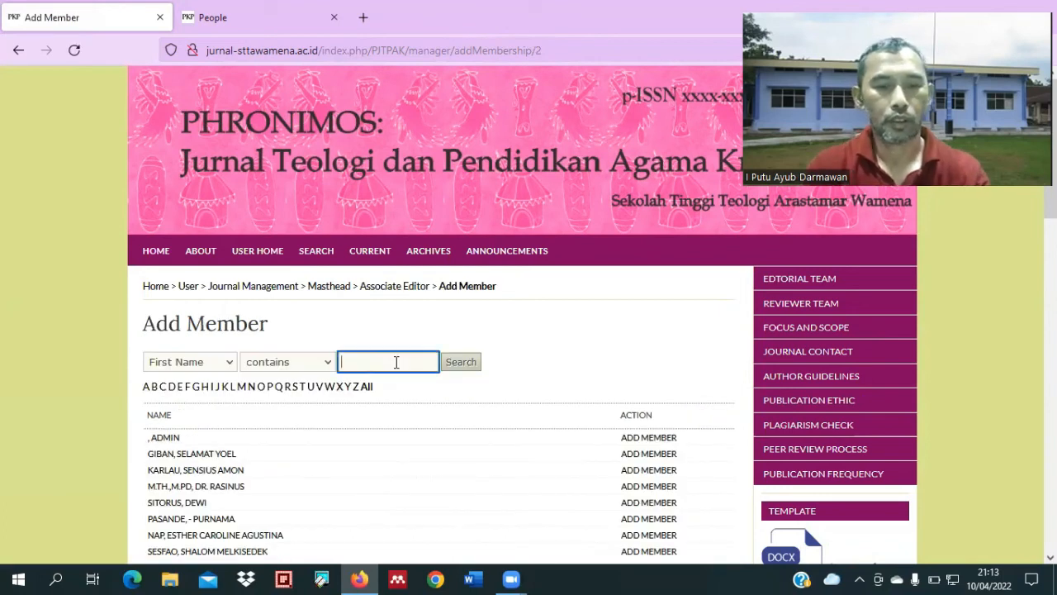
type("dewi")
key("Return")
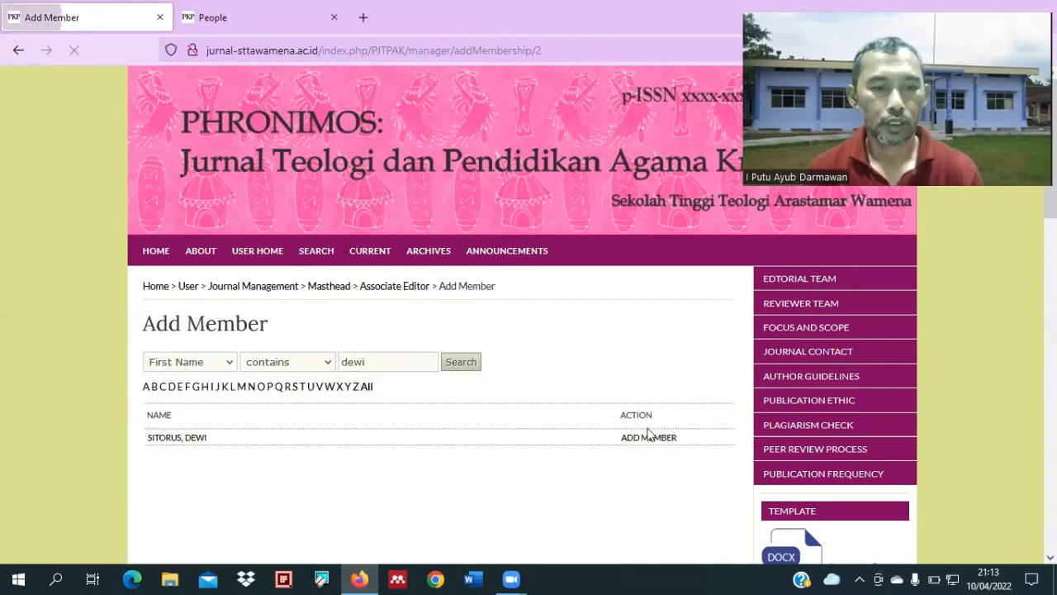
left_click(648, 436)
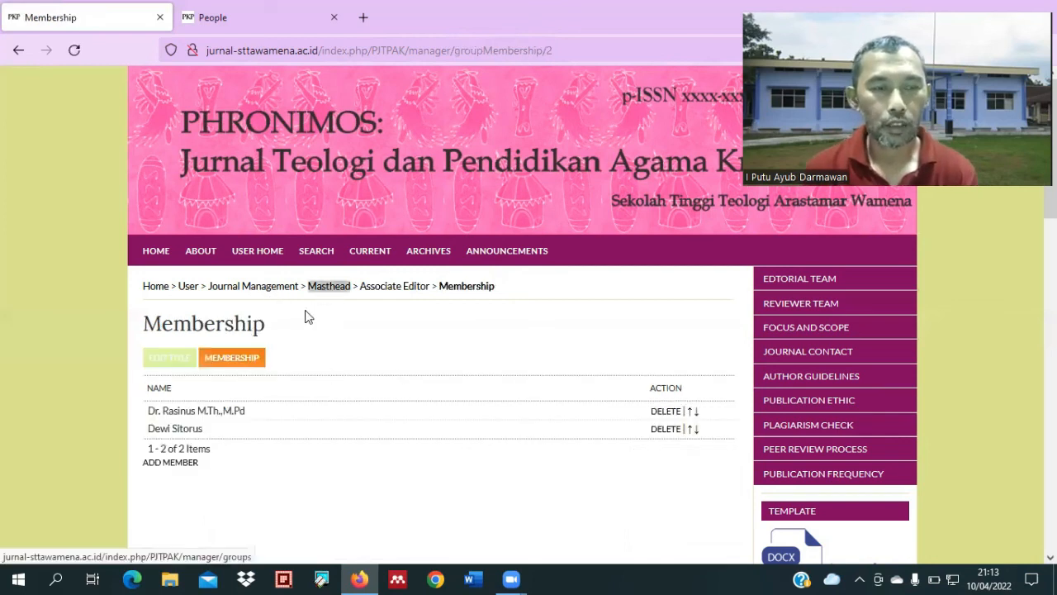
Check the membership of the Editor in Chief title from the Masthead, and go back to the Masthead page.
left_click(329, 286)
scroll(652, 337, "down", 2)
left_click(652, 337)
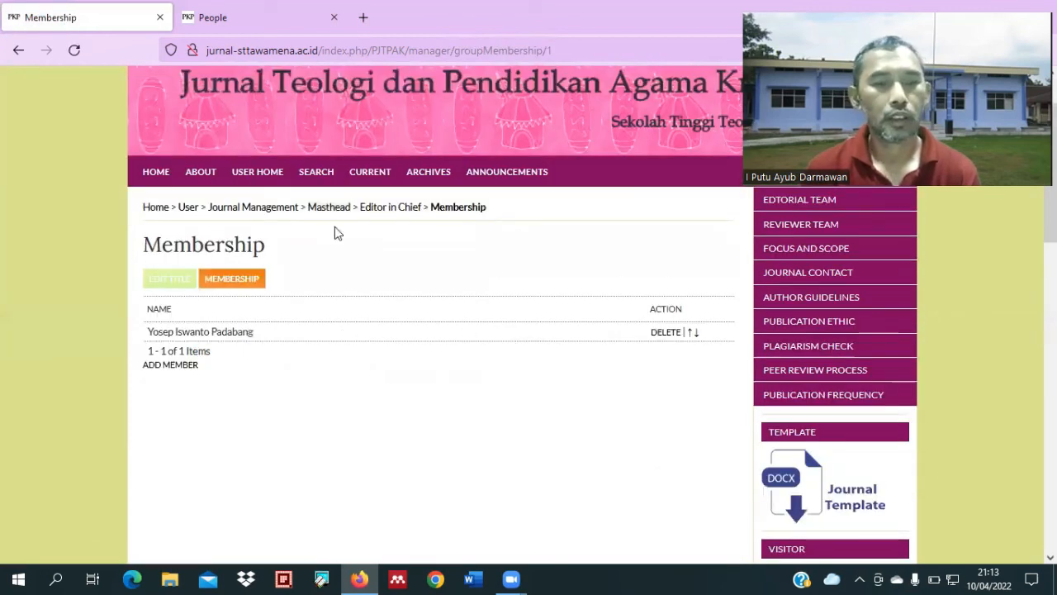
left_click(328, 208)
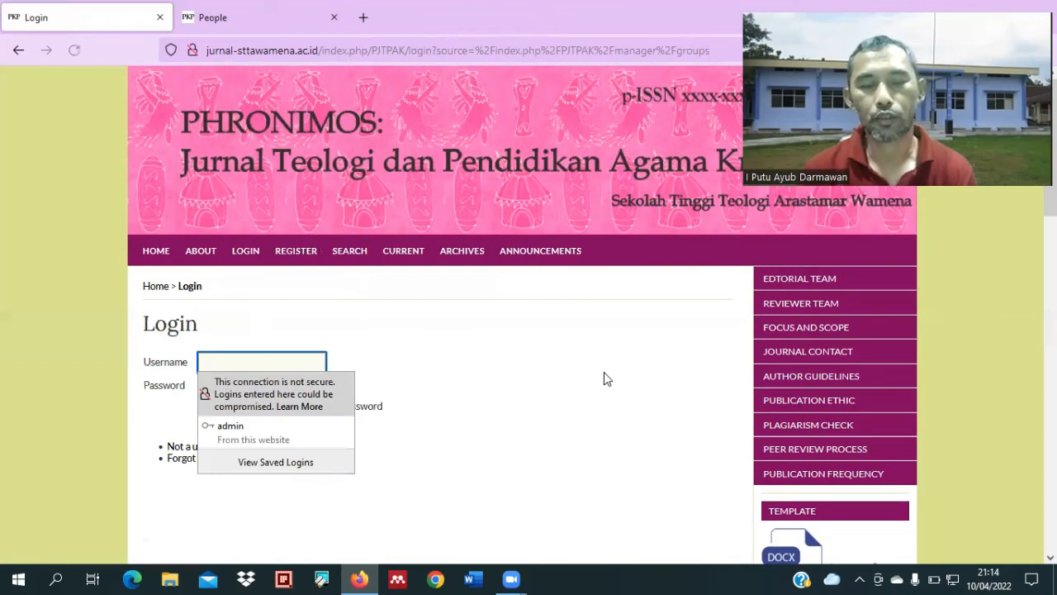
left_click(604, 373)
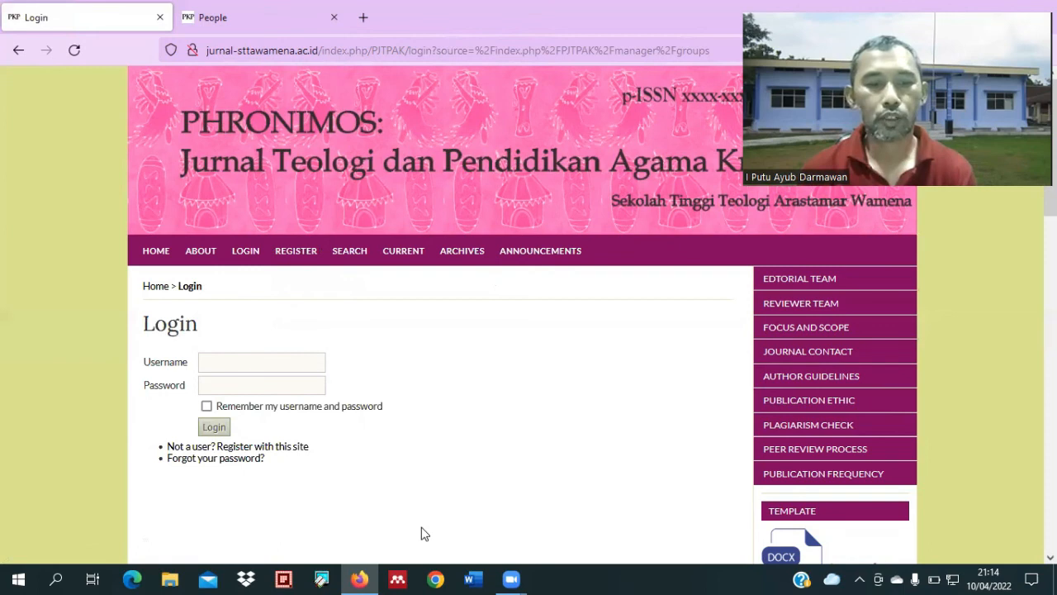